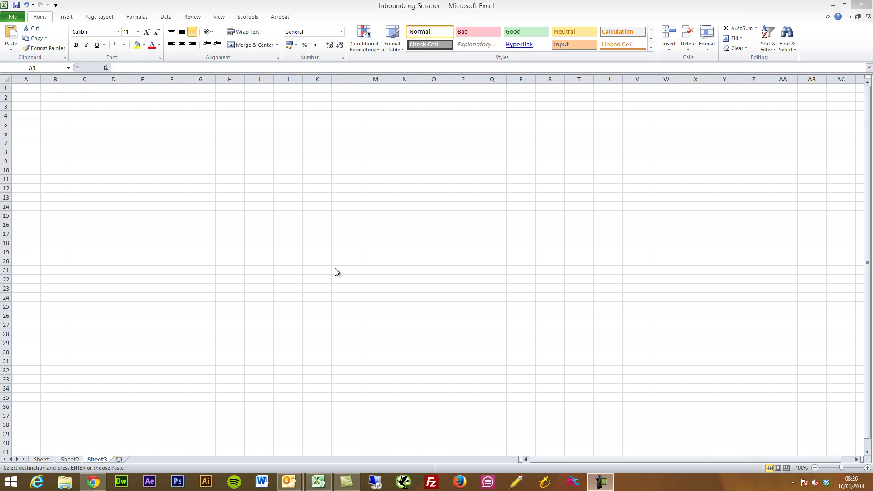
Browse the SeoTools Content and Onpage function lists, then bring up the Scraping functions list
left_click(255, 18)
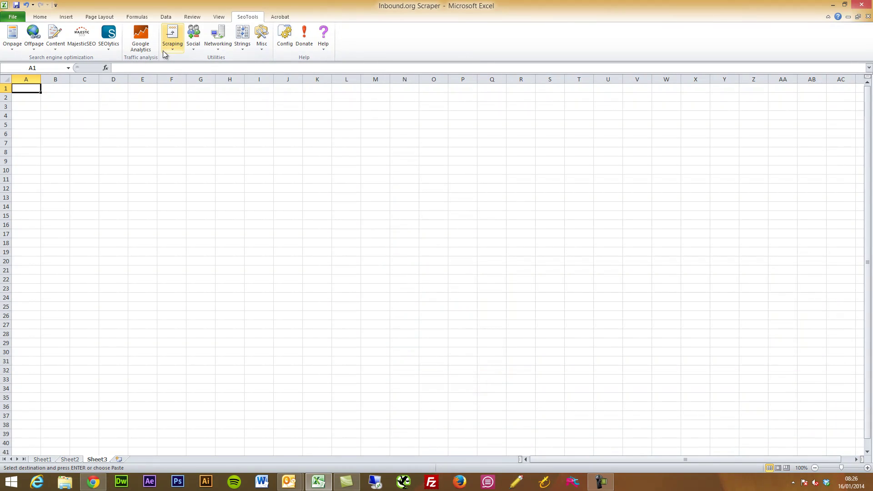
left_click(54, 48)
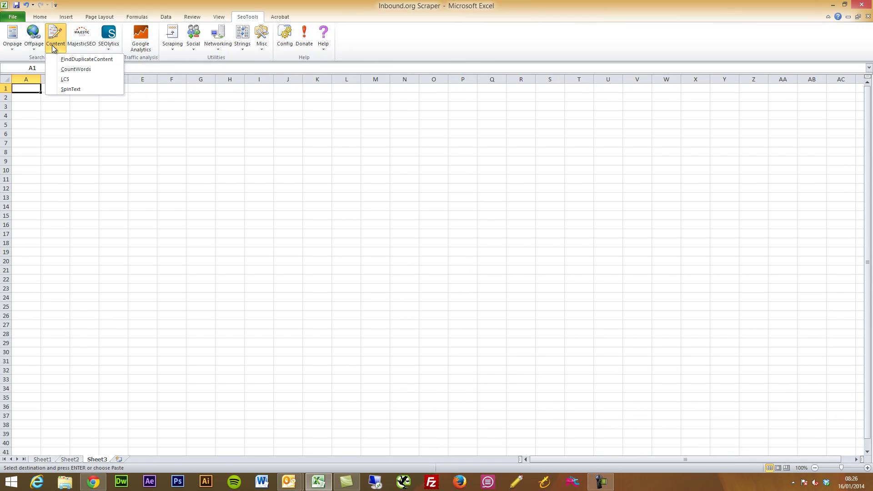
left_click(14, 44)
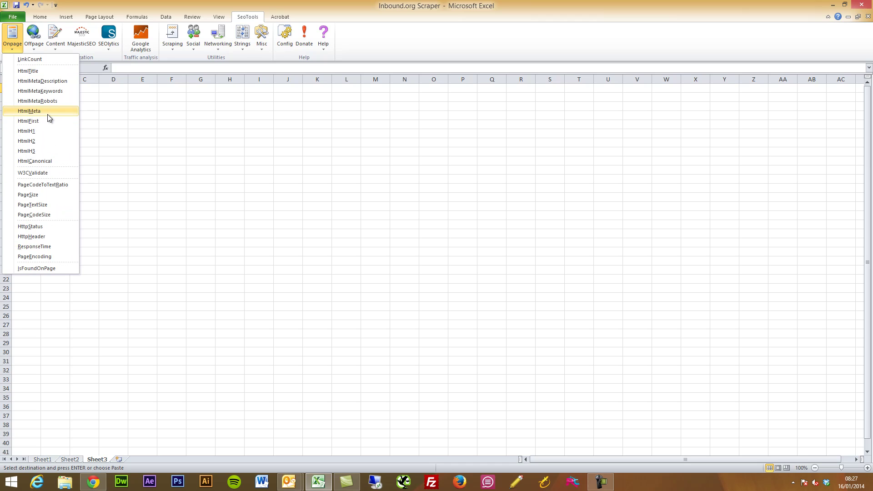
left_click(173, 52)
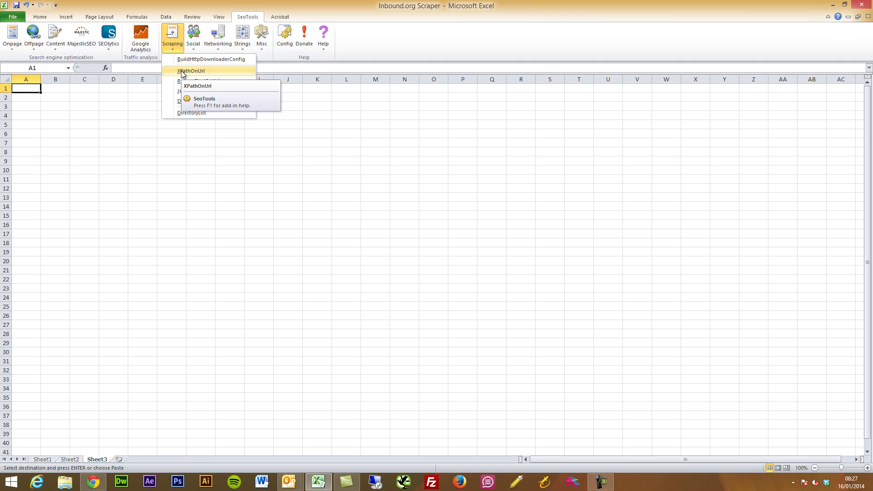
Begin an =XPathOnUrl( formula in A1 using the =xp autocomplete suggestion
left_click(181, 72)
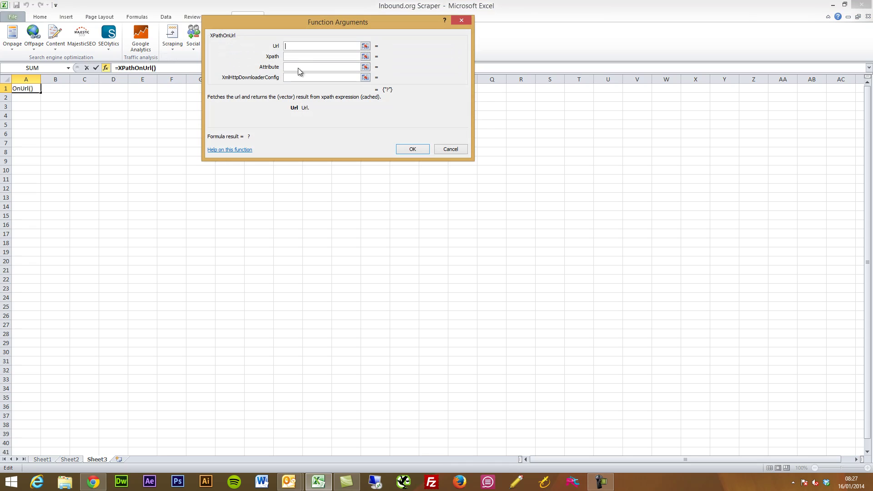
left_click(443, 148)
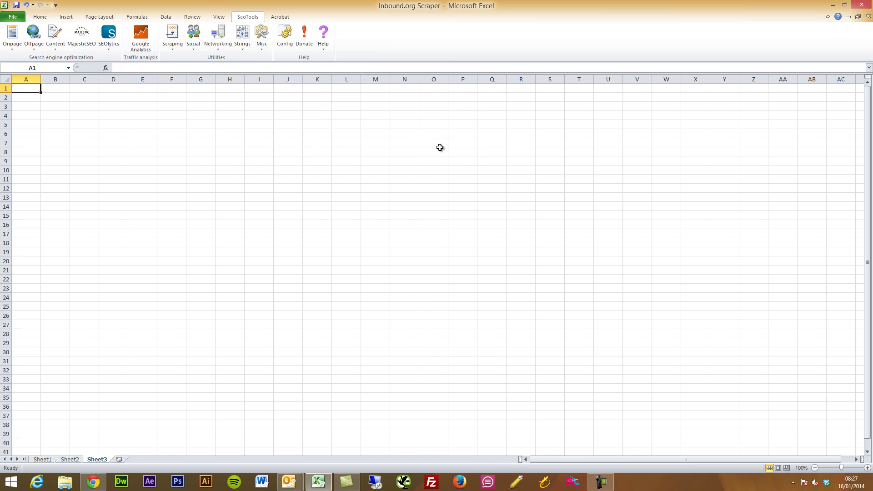
left_click(160, 67)
type("=xp")
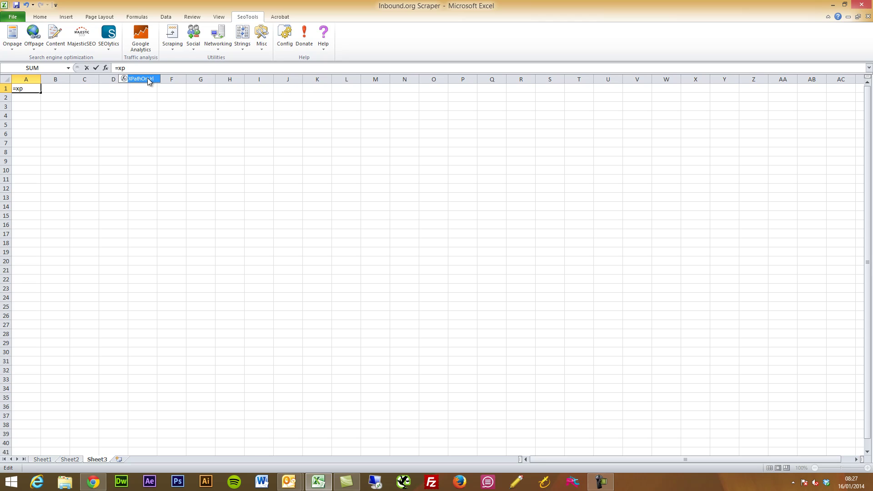
double_click(148, 80)
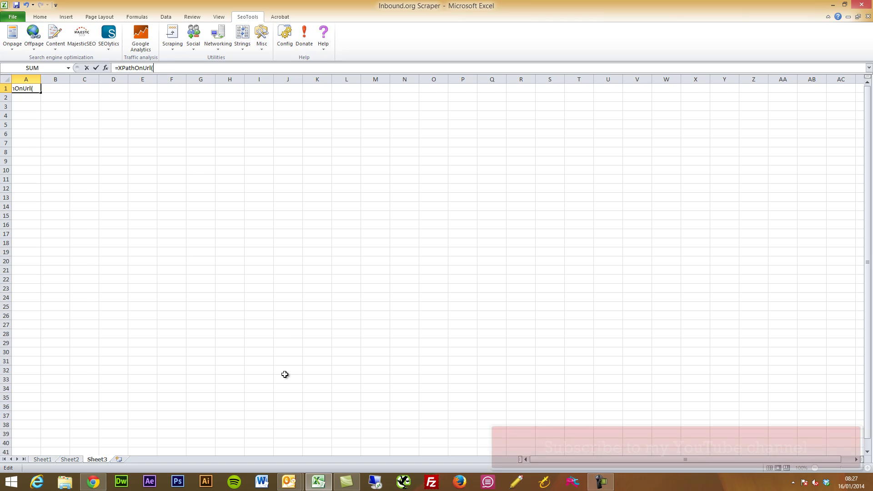
View the top-ranked member's inbound.org profile in Chrome, then return to the Members leaderboard
left_click(93, 482)
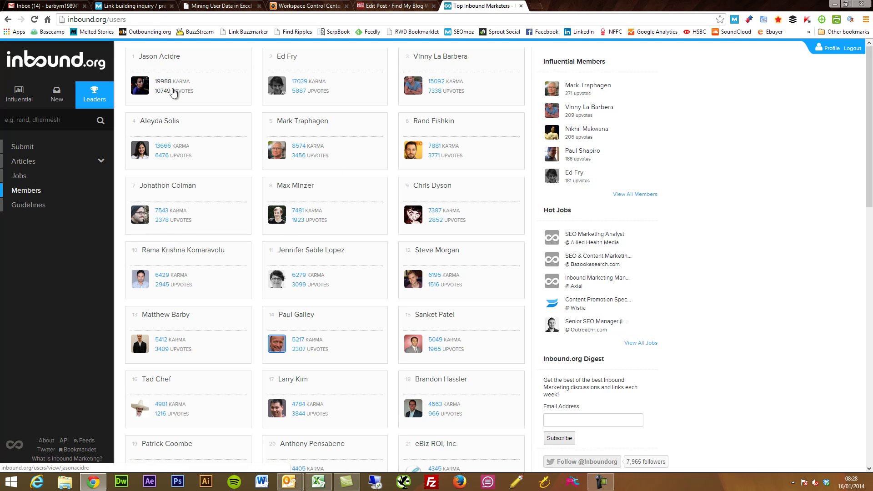
left_click(166, 64)
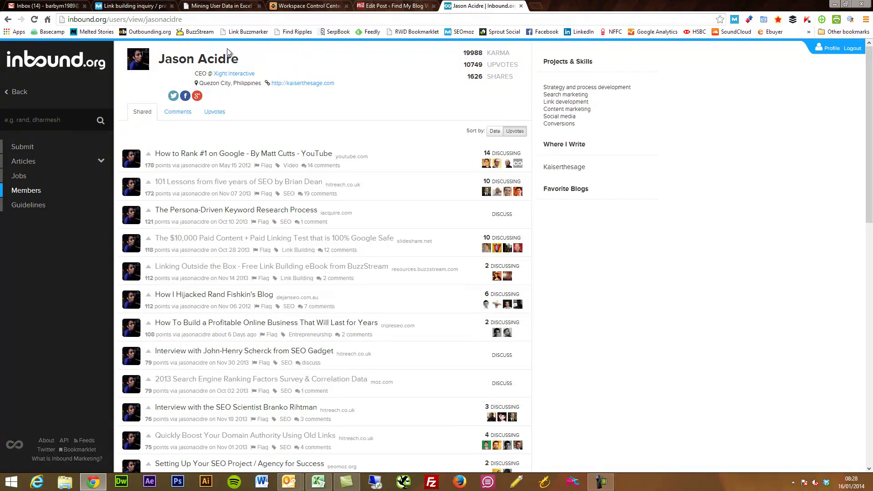
key("alt+Left")
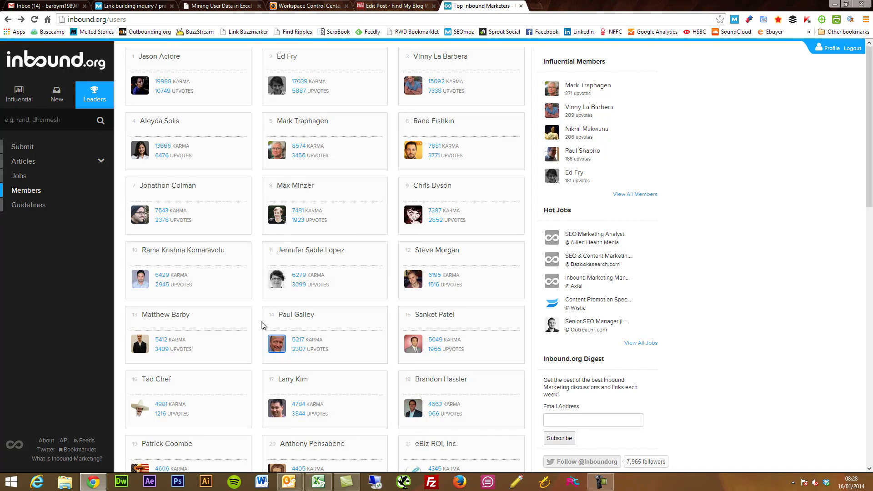
scroll(263, 325, "down", 5)
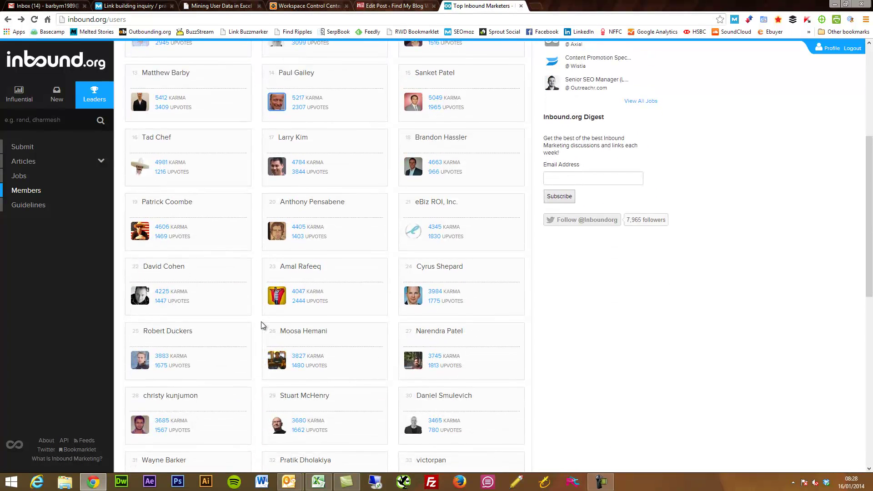
scroll(261, 323, "up", 5)
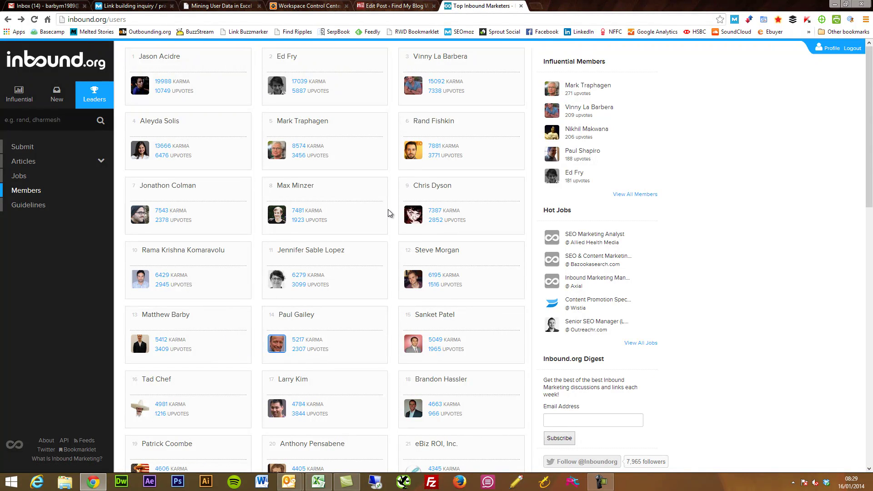
Revisit the top member's profile, go back, and reopen it from the leaderboard
left_click(23, 19)
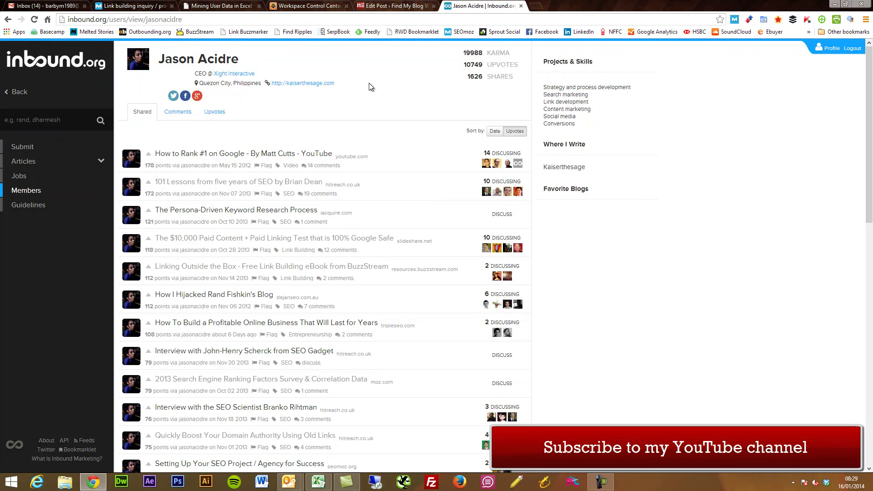
key("alt+Left")
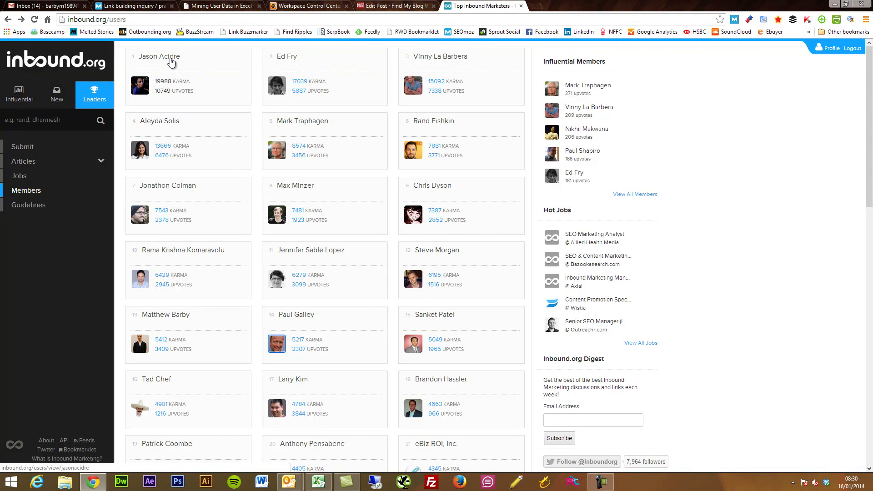
left_click(171, 61)
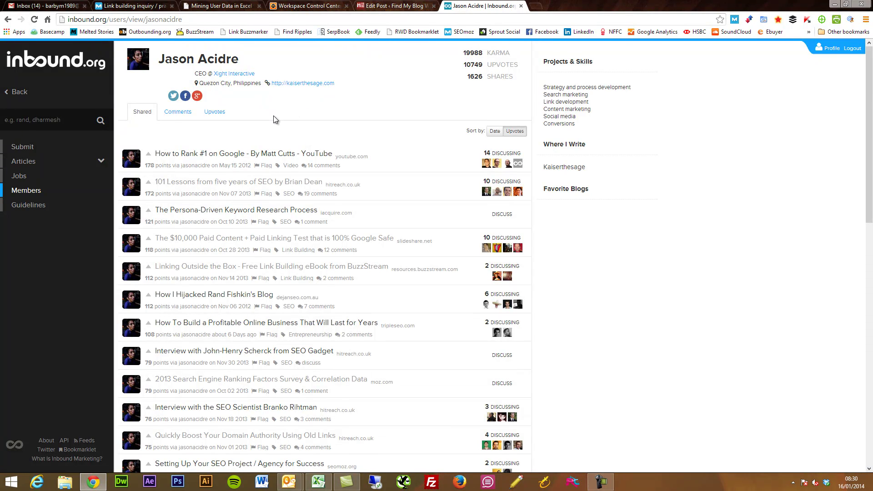
Inspect the member's name to find its h2 element, then select the profile URL
right_click(220, 65)
left_click(266, 193)
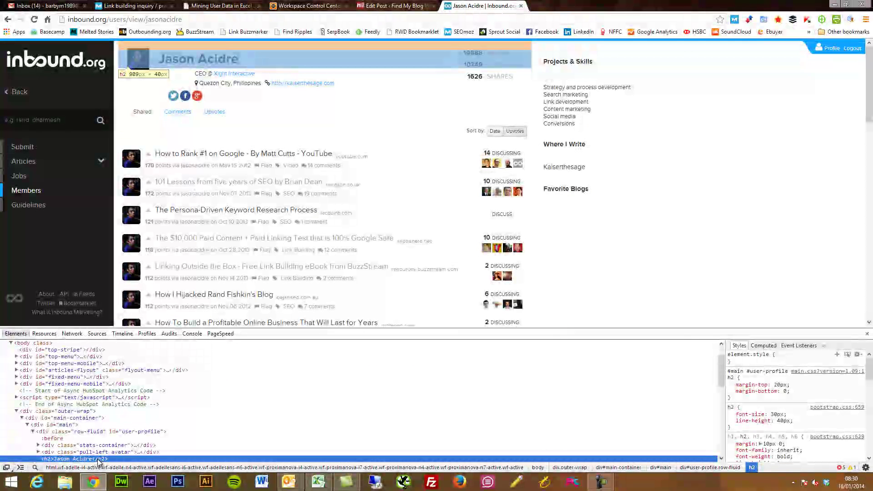
scroll(113, 451, "down", 2)
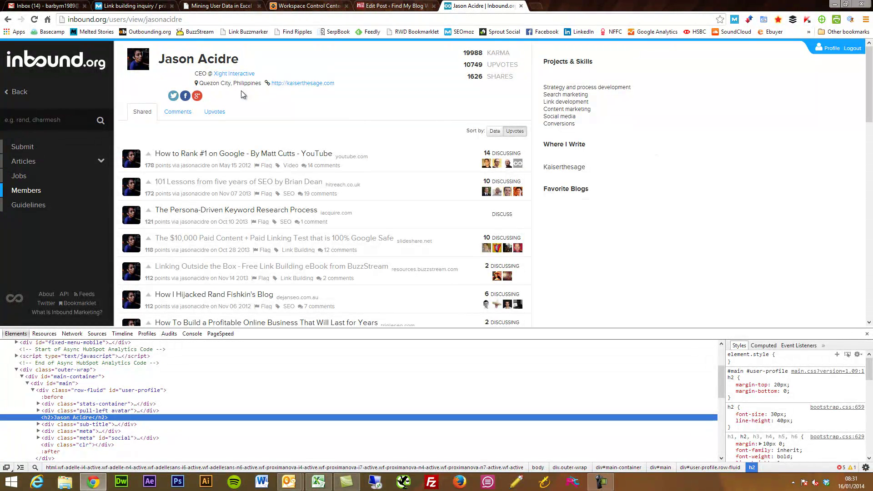
left_click(238, 20)
key("ctrl+c")
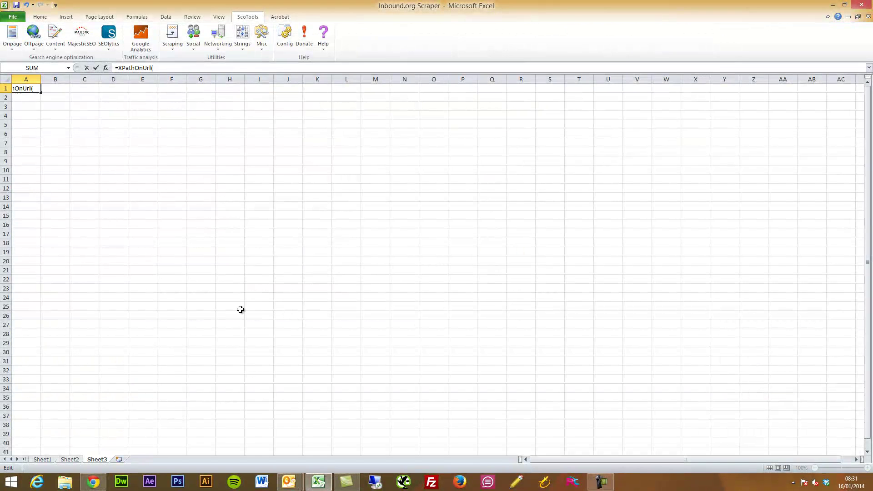
Drop the unfinished formula and paste the profile URL, moving it into A2
key("Escape")
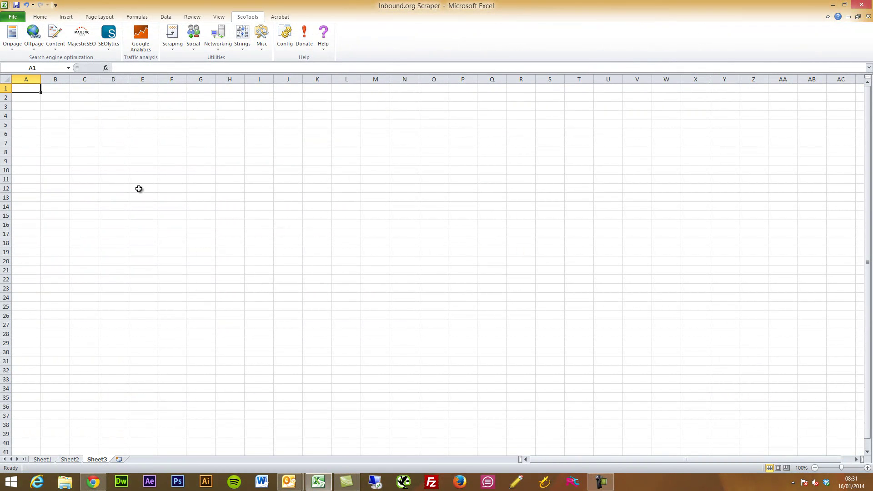
key("ctrl+v")
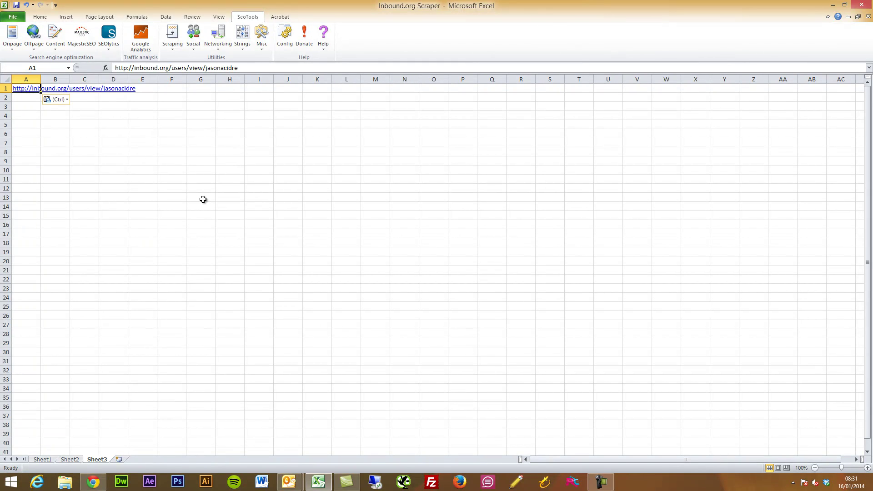
key("Right")
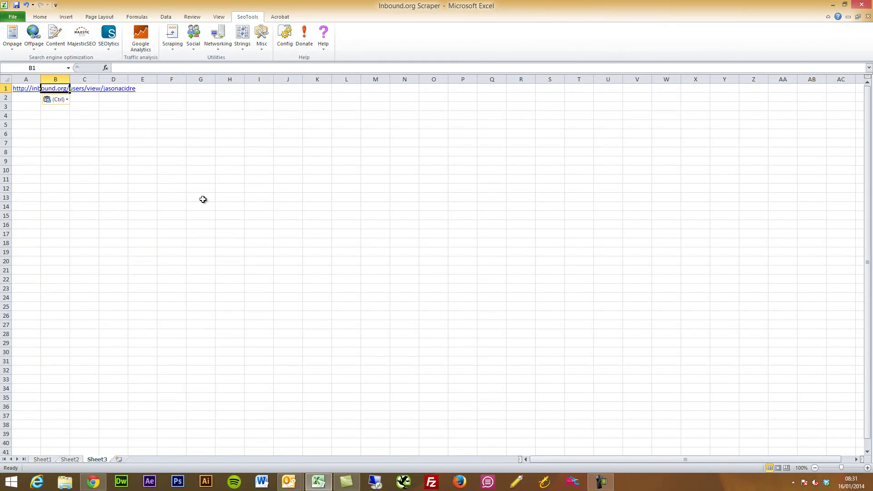
left_click_drag(35, 91, 36, 102)
left_click(31, 88)
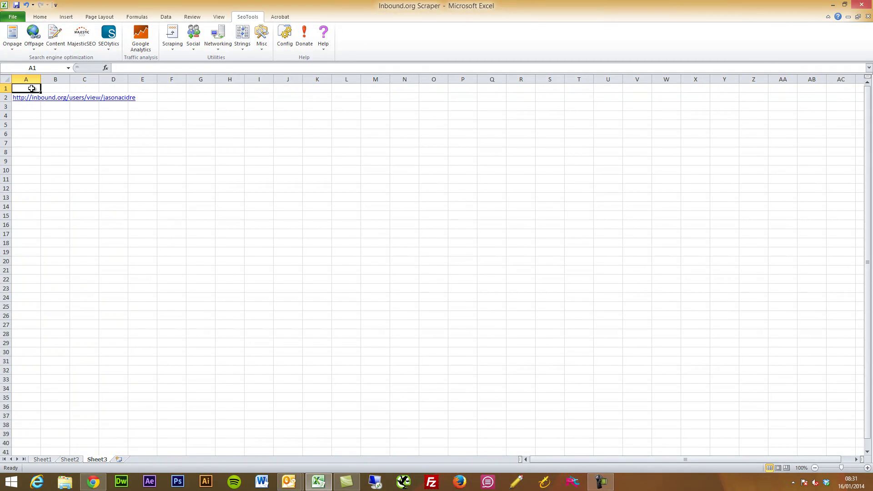
Enter headers 'URL' in A1 and 'Location' in B1
type("URL")
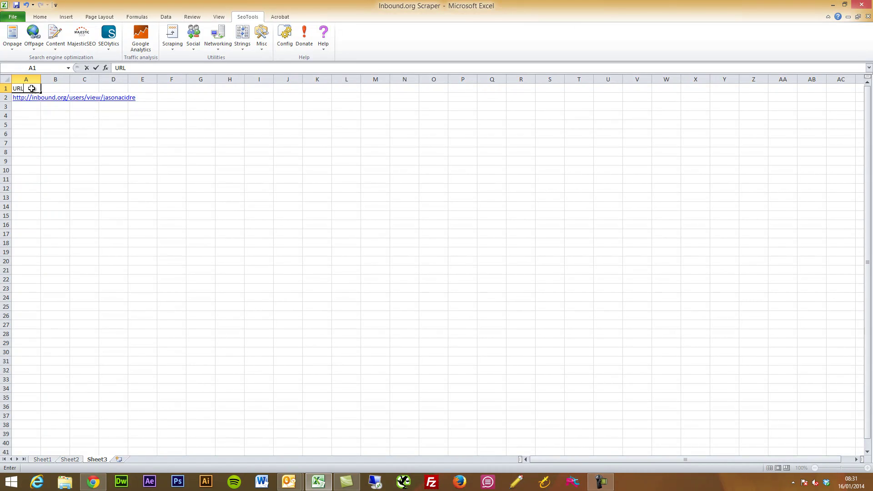
key("Tab")
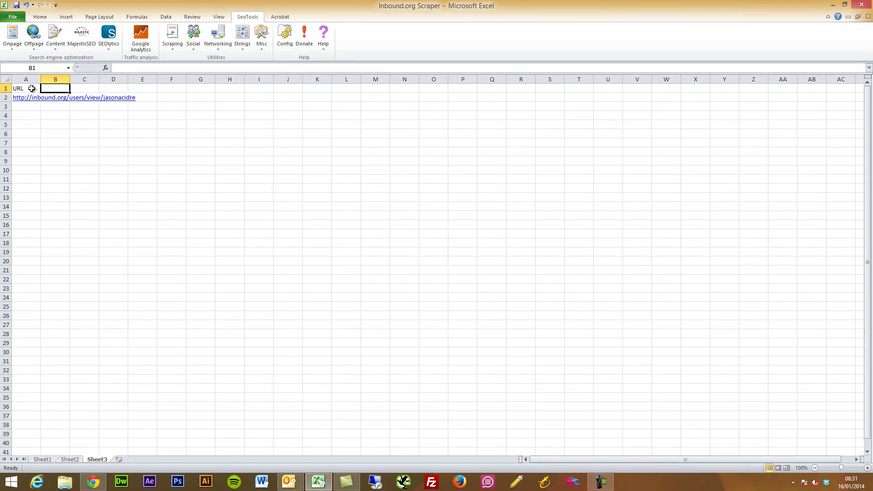
type("Location")
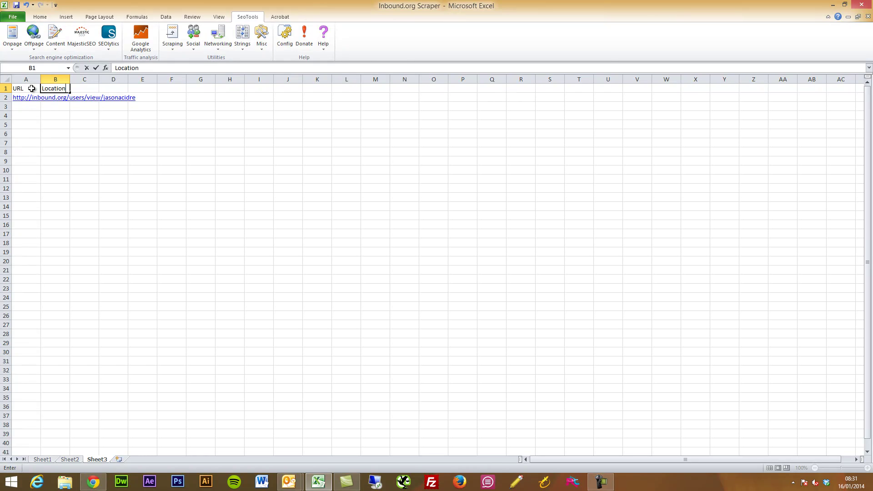
key("Return")
key("Tab")
In B2, start the formula =XPathOnUrl(A2, using the autocomplete suggestion for =xpa
left_click(131, 67)
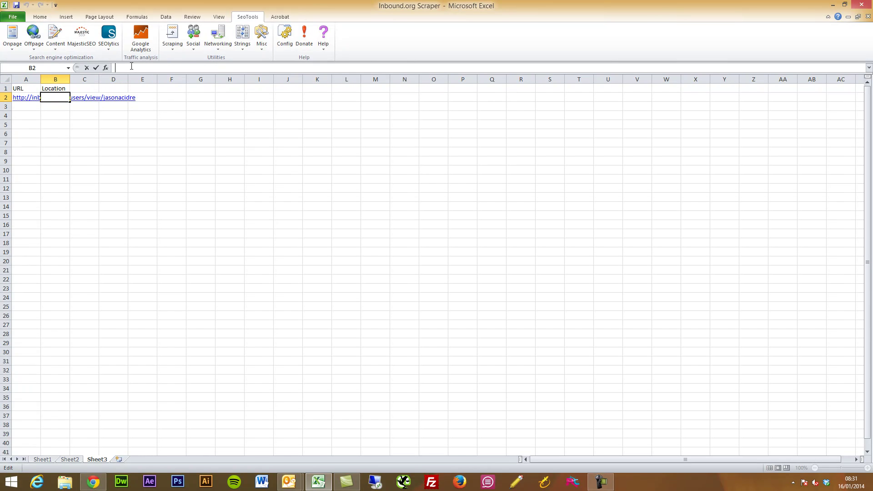
type("=xpa")
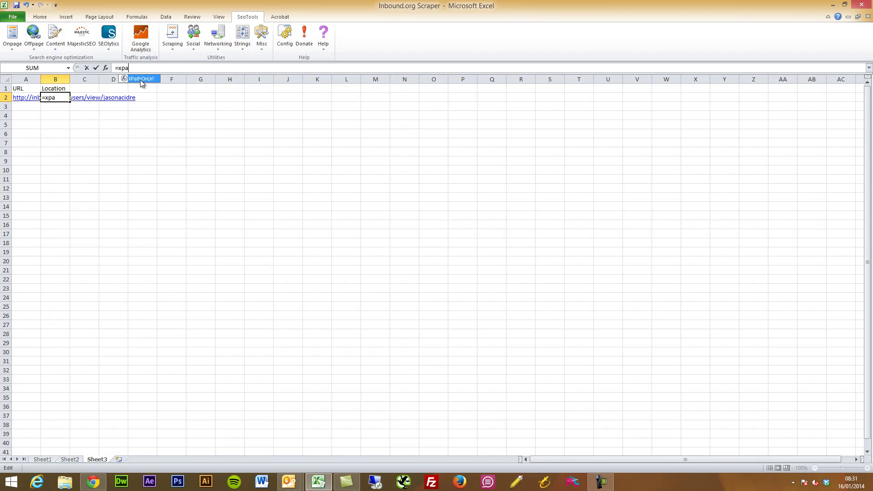
double_click(140, 79)
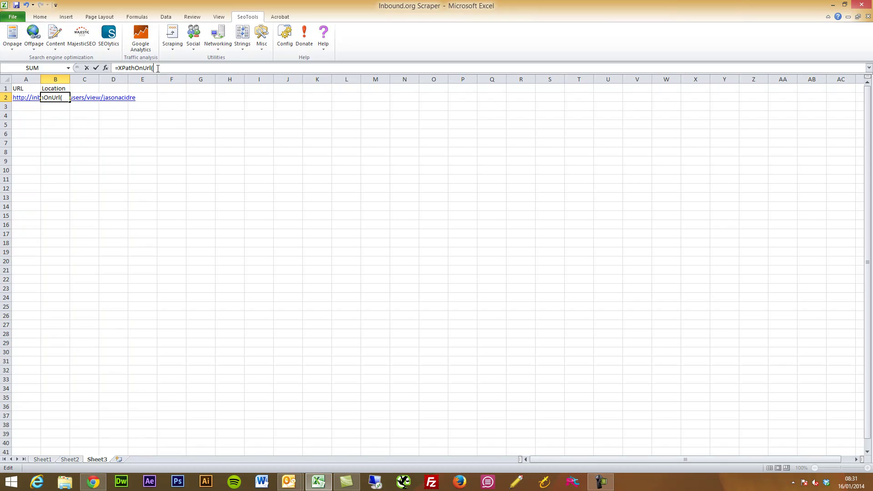
left_click(36, 97)
type(",")
Bring Chrome with the member's profile and DevTools to the front
left_click(93, 482)
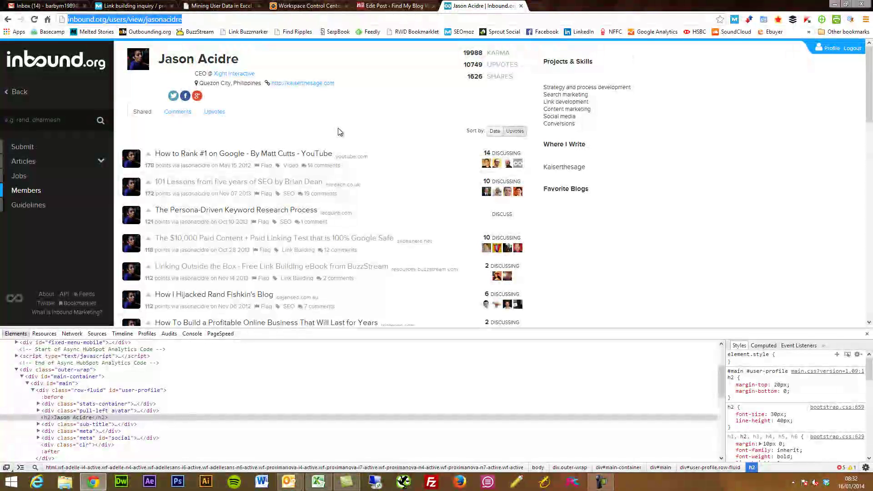
Copy the XPath of the 'Quezon City, Philippines' location text node from DevTools
right_click(219, 84)
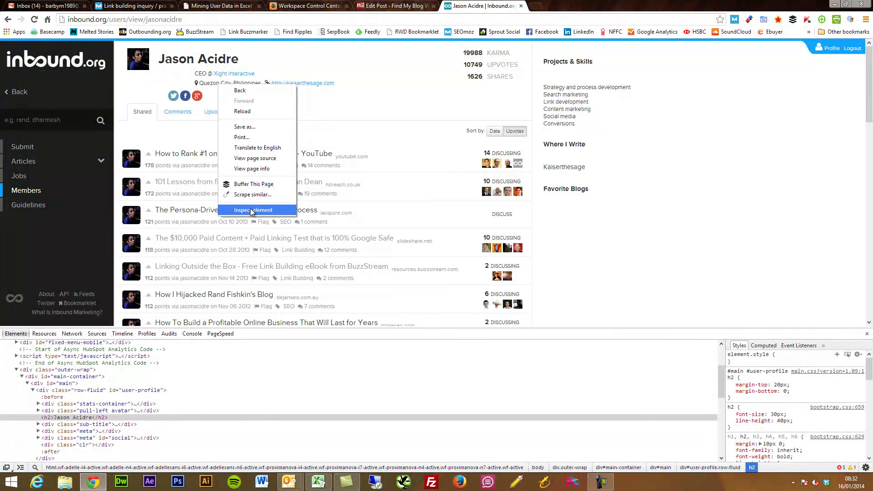
left_click(250, 209)
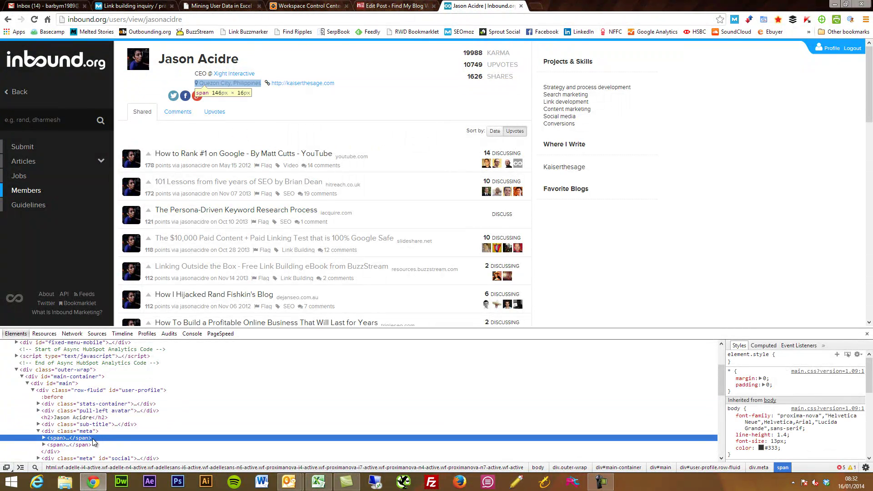
left_click(44, 439)
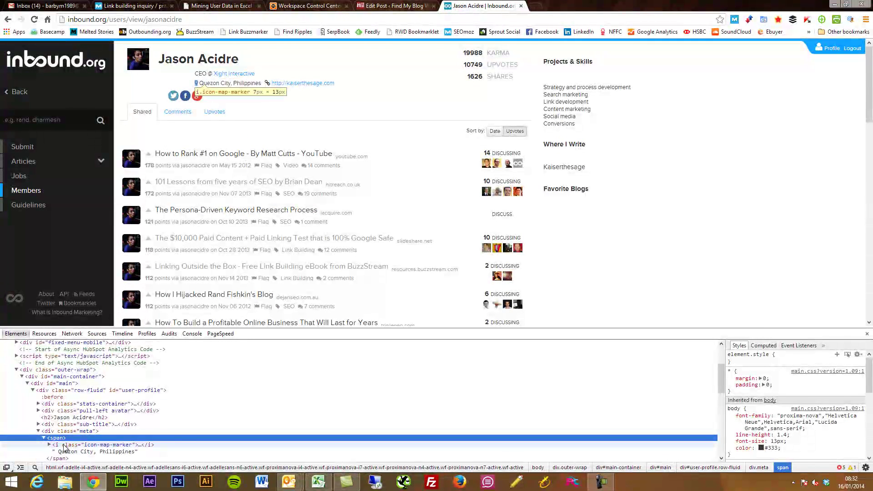
left_click(97, 452)
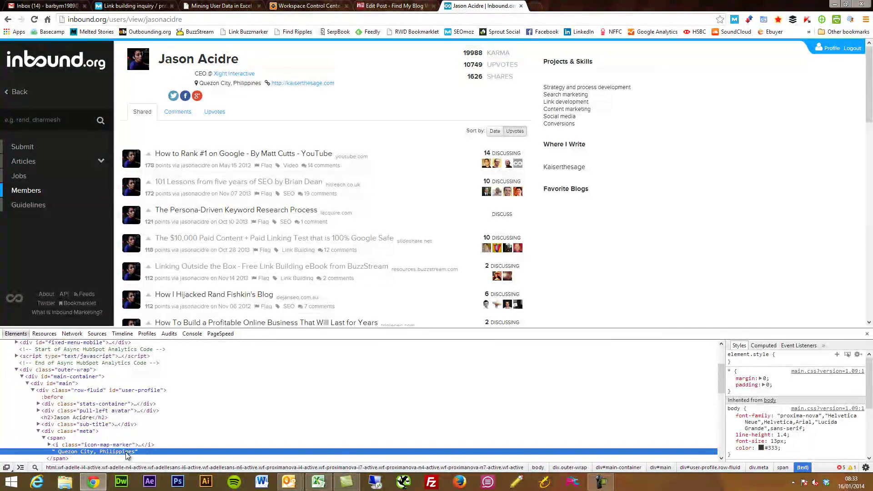
right_click(125, 452)
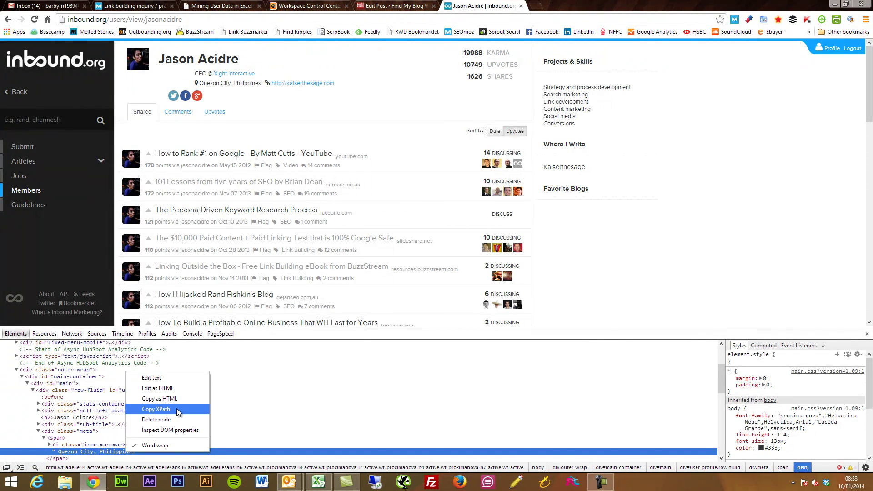
left_click(156, 410)
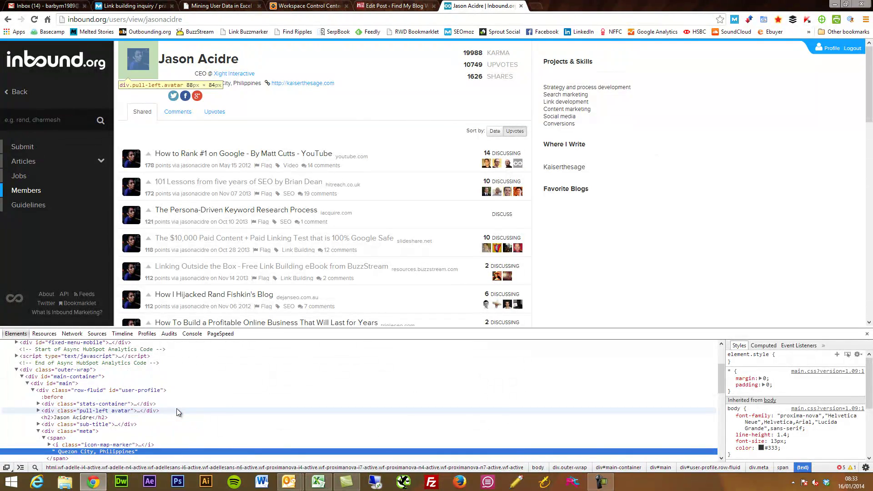
Paste the XPath as B2's quoted second argument, swapping the inner double quotes for single quotes
left_click(318, 482)
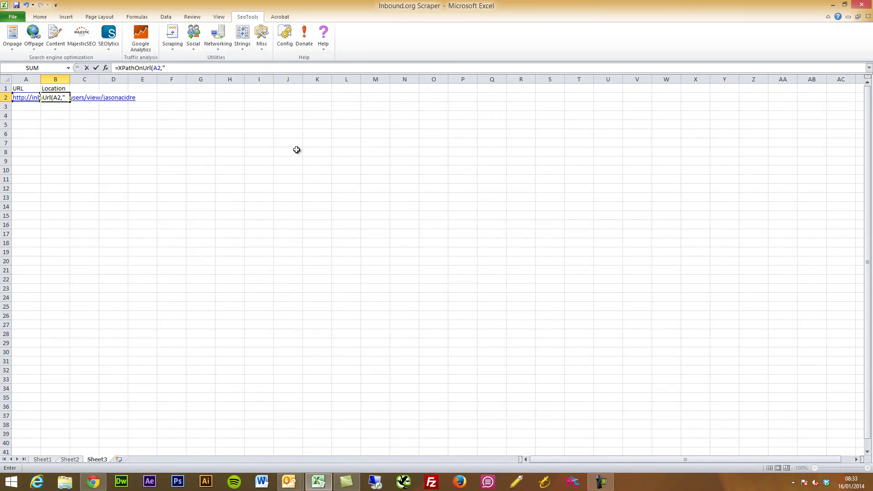
key("ctrl+v")
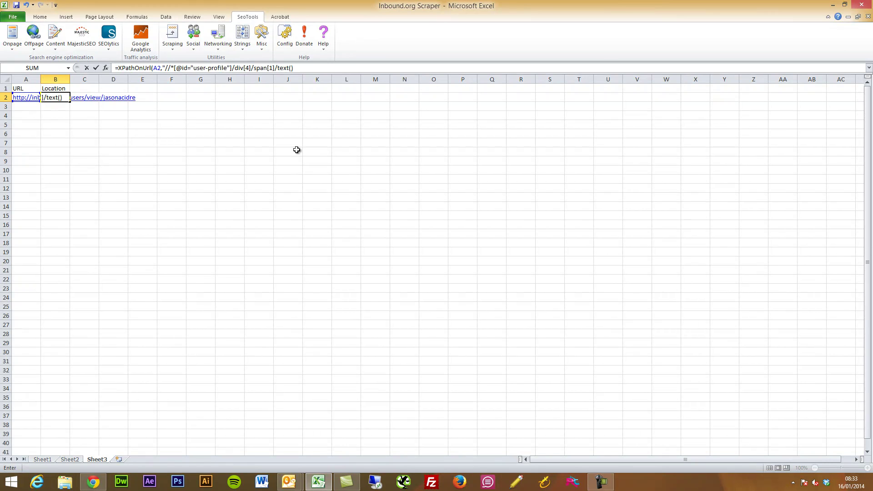
type("\"")
left_click(230, 67)
key("BackSpace")
Swap the last inner double quote before user-profile for a single quote, close the parenthesis and commit B2's formula
type("'")
left_click(193, 67)
key("BackSpace")
type("'")
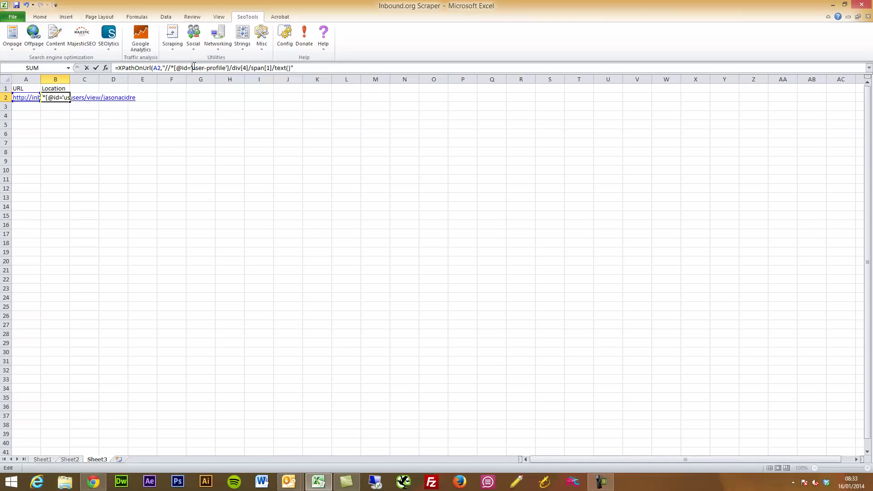
left_click(300, 69)
left_click(167, 68)
key("Return")
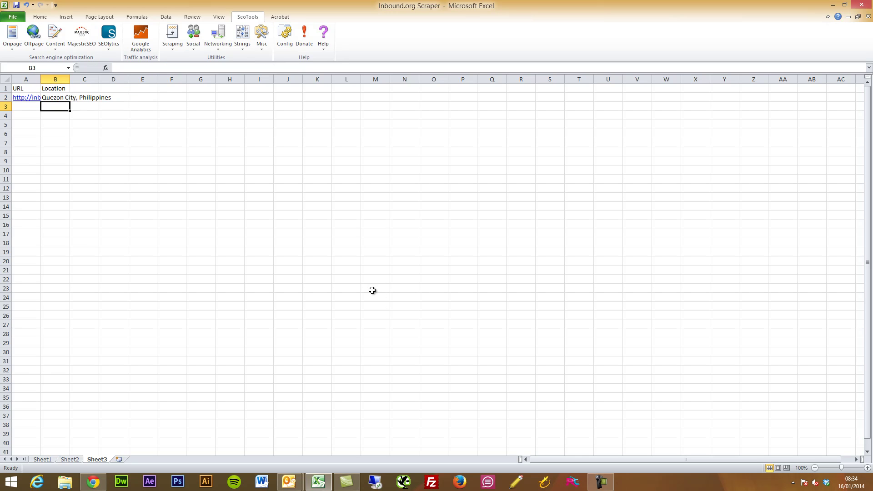
Copy B2's location formula down to B3
left_click(64, 97)
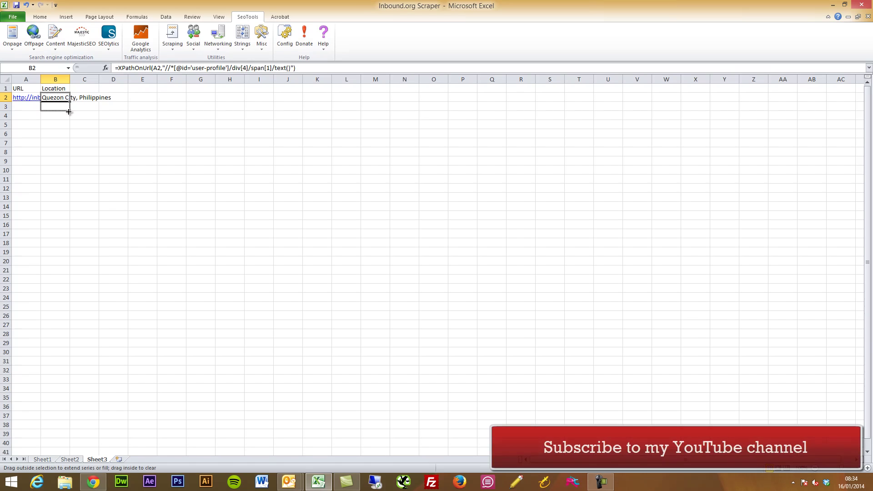
left_click_drag(68, 112, 69, 112)
left_click(66, 142)
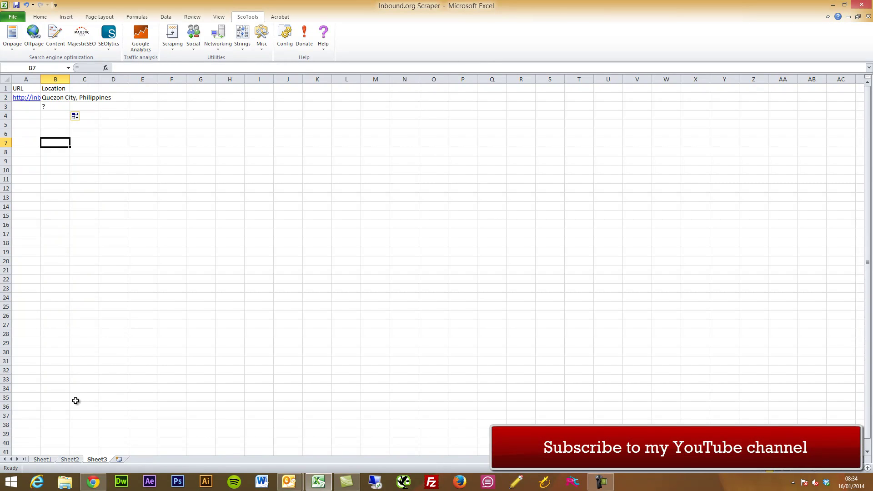
In Chrome, go back to the Leaders list, open the second member's profile and select its URL
left_click(94, 482)
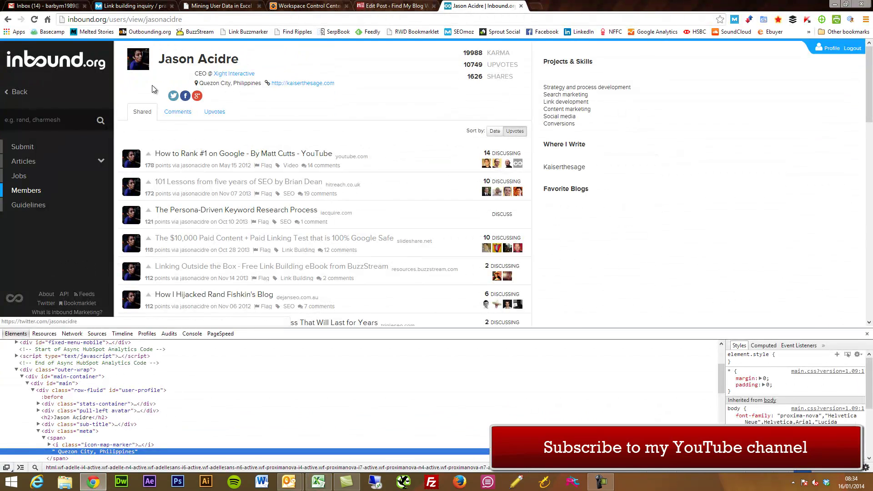
key("alt+Left")
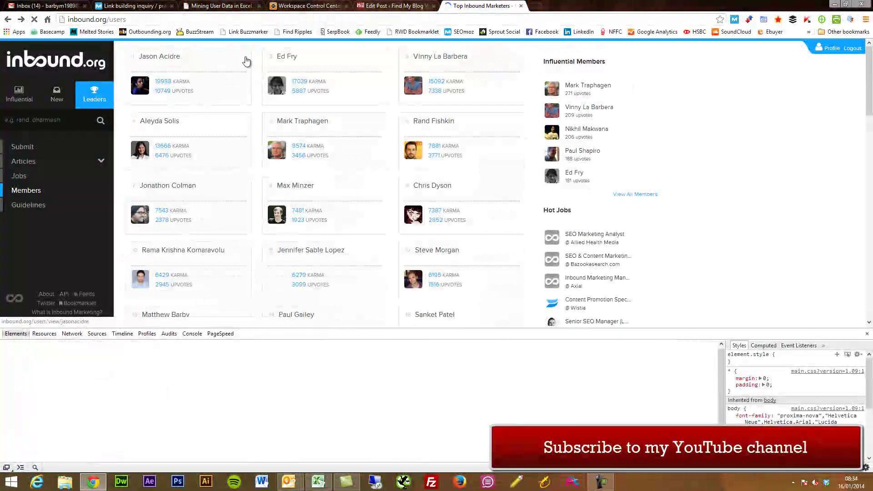
left_click(292, 56)
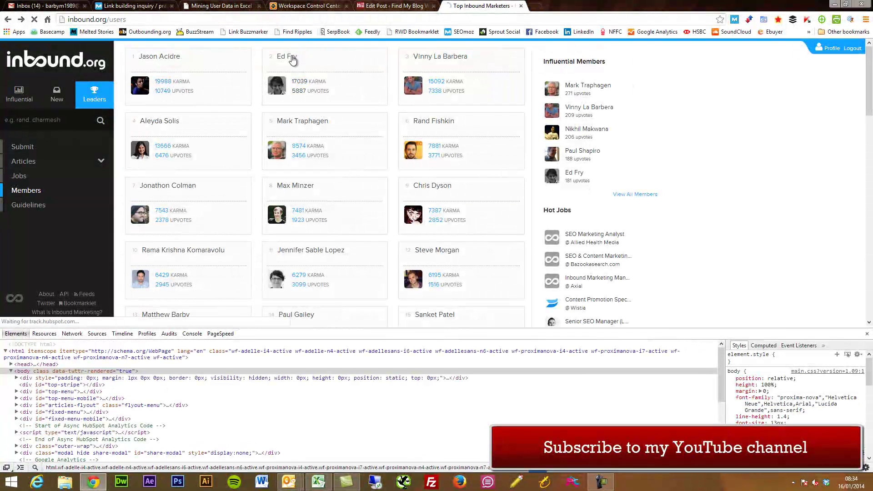
left_click(175, 18)
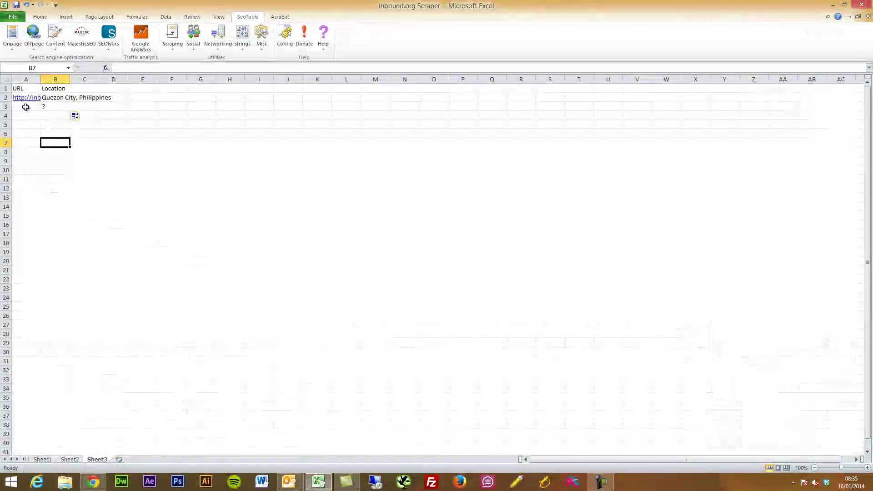
Paste the second profile URL into A3 and widen column B to fit Bristol, UK
left_click(26, 107)
key("ctrl+v")
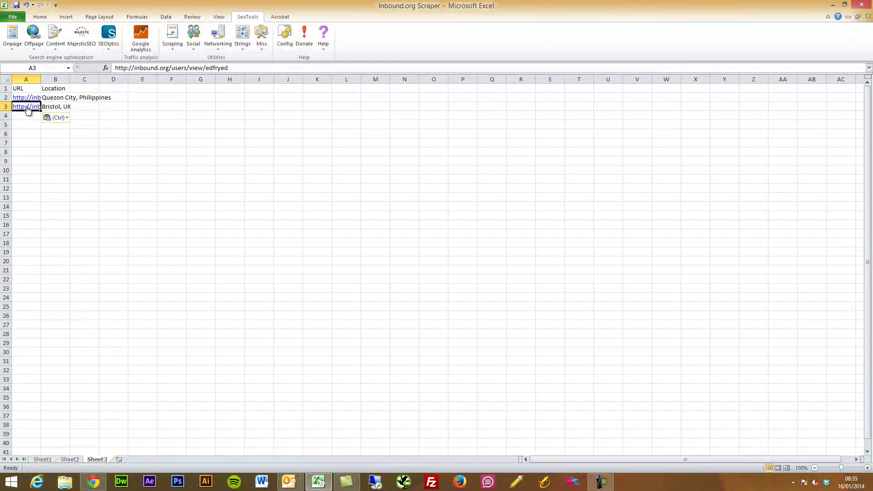
key("Right")
key("Right")
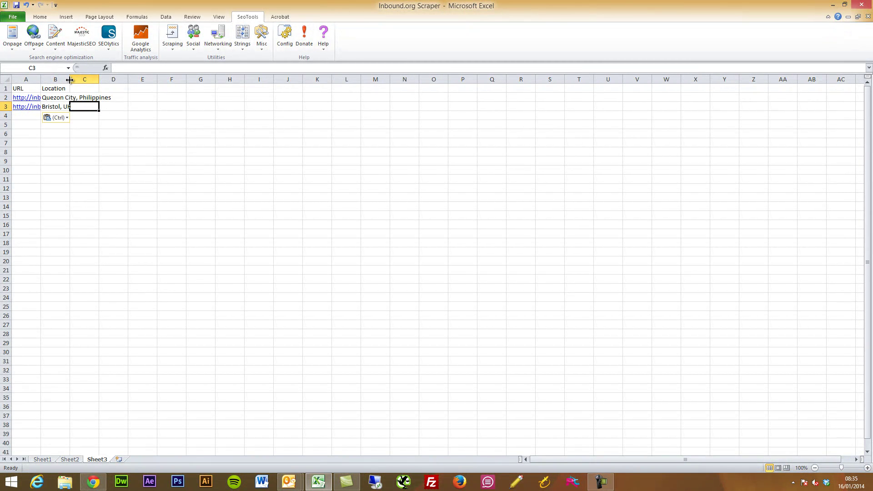
left_click_drag(70, 79, 114, 81)
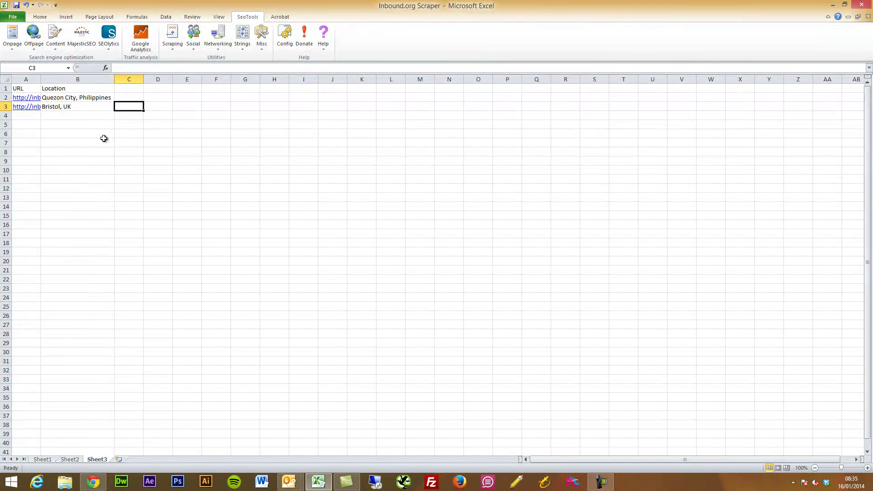
left_click(130, 97)
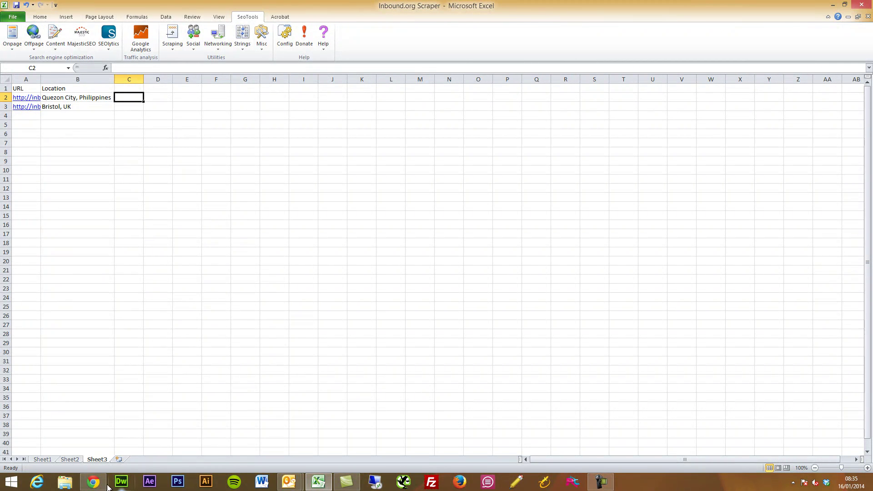
Inspect the profile's Twitter icon and select its parent <a class="twitter"> node in DevTools
left_click(106, 486)
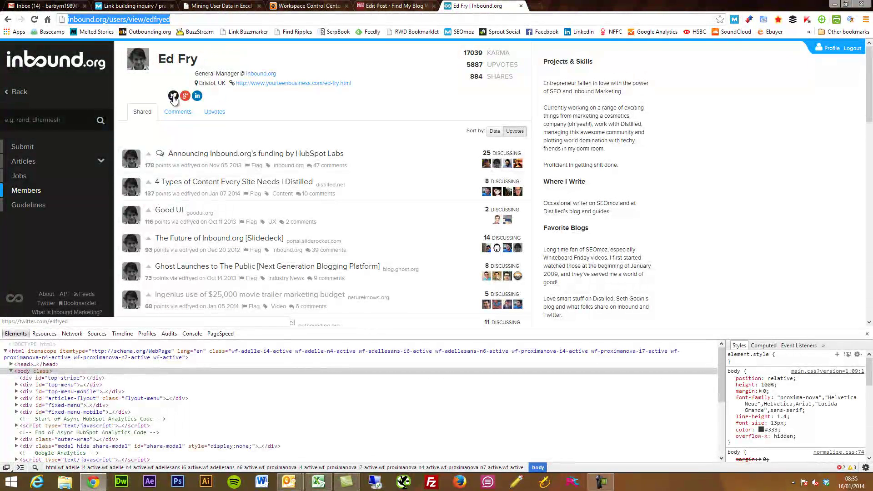
right_click(173, 99)
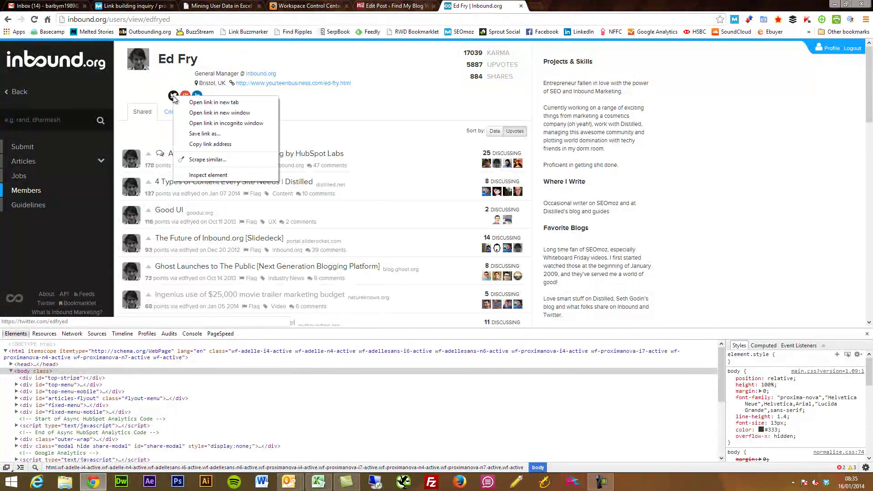
left_click(215, 176)
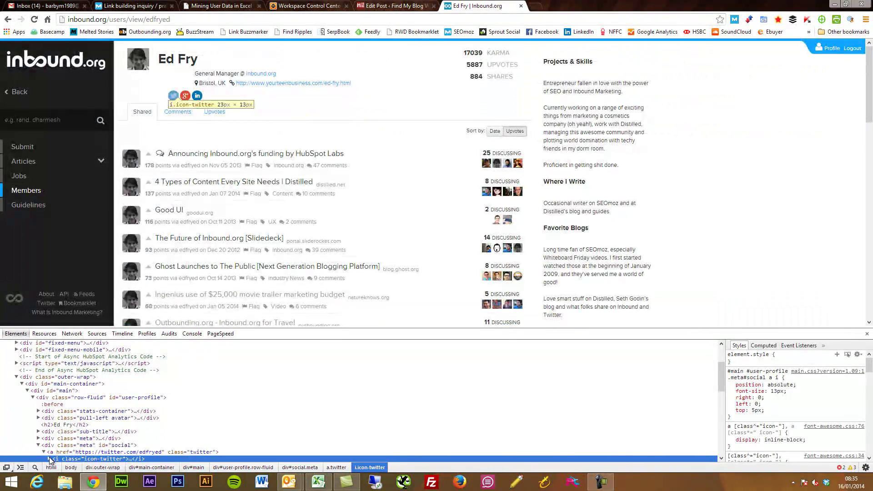
scroll(82, 423, "down", 1)
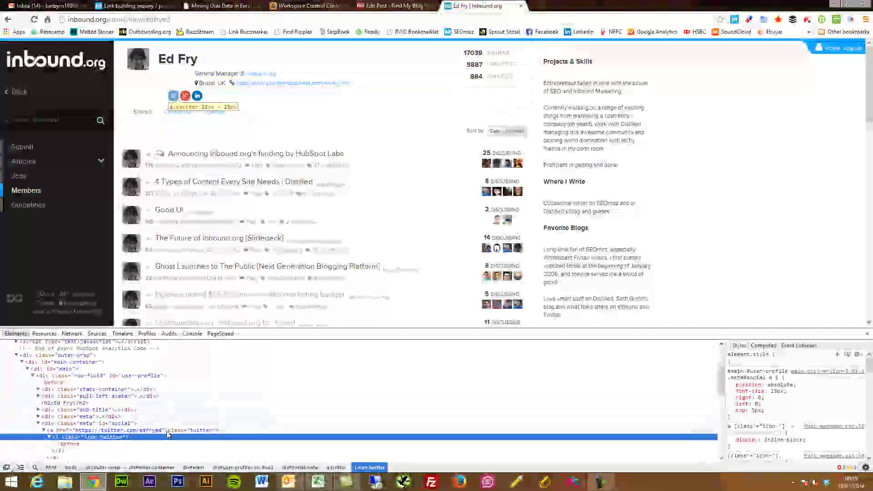
left_click(153, 430)
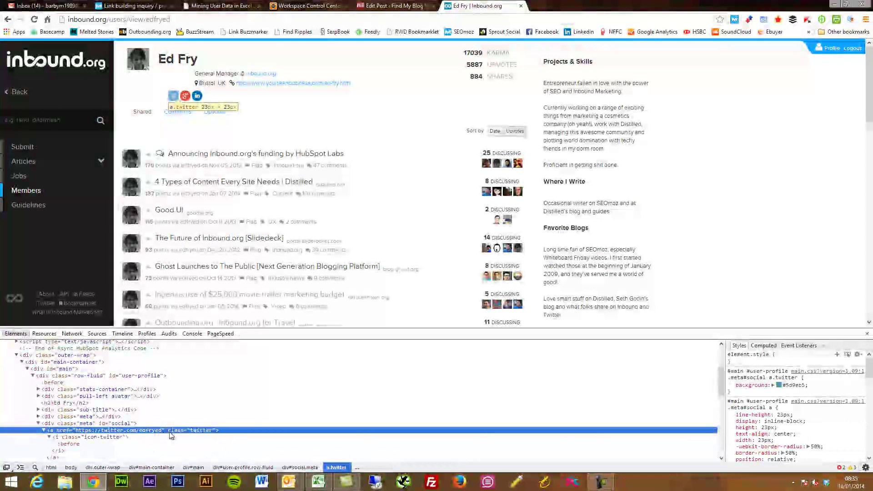
Copy the XPath of the a.twitter link element
right_click(171, 436)
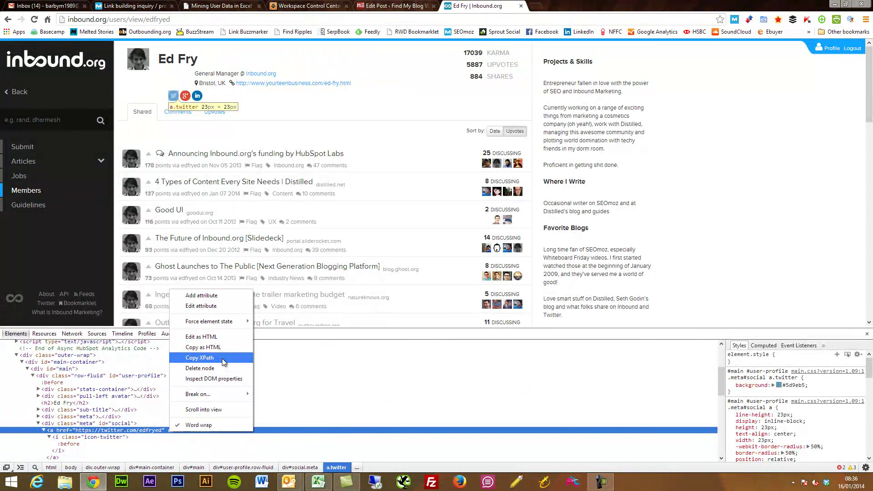
left_click(224, 362)
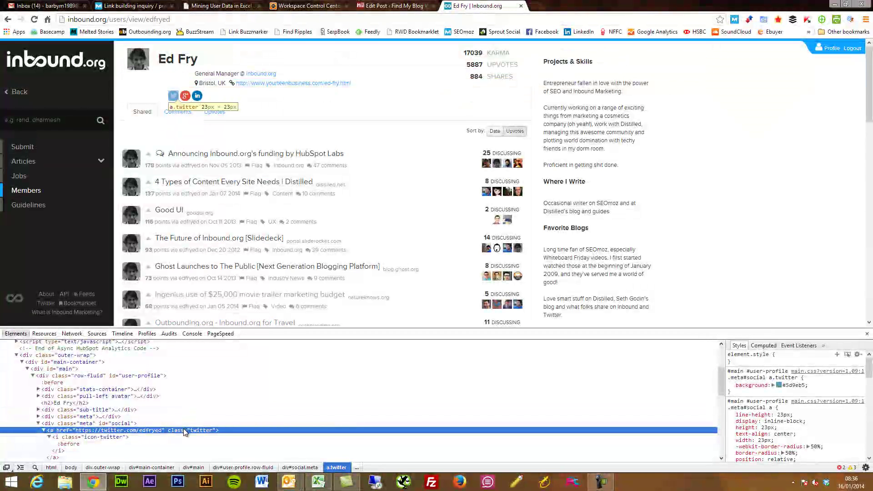
left_click(318, 485)
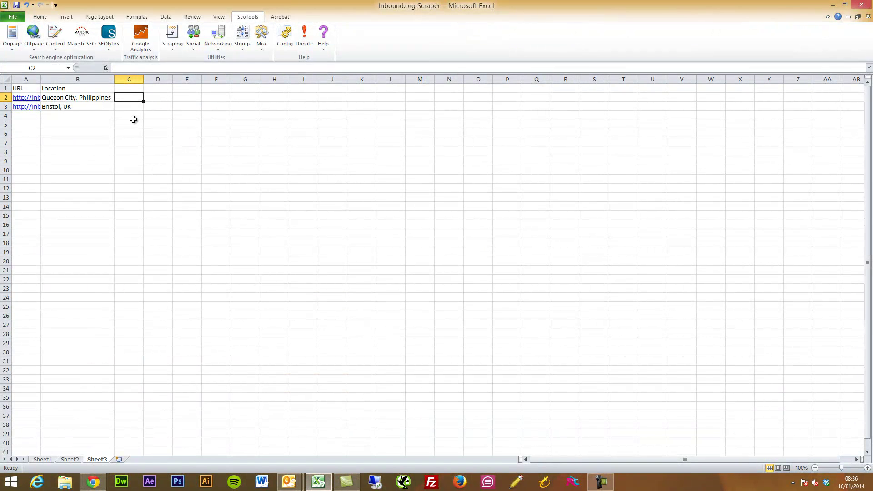
left_click(132, 105)
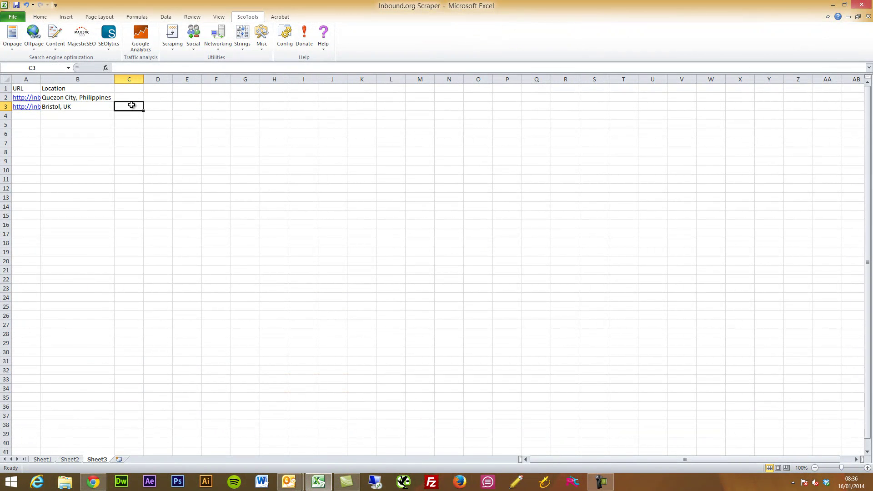
left_click(157, 68)
type("=xp")
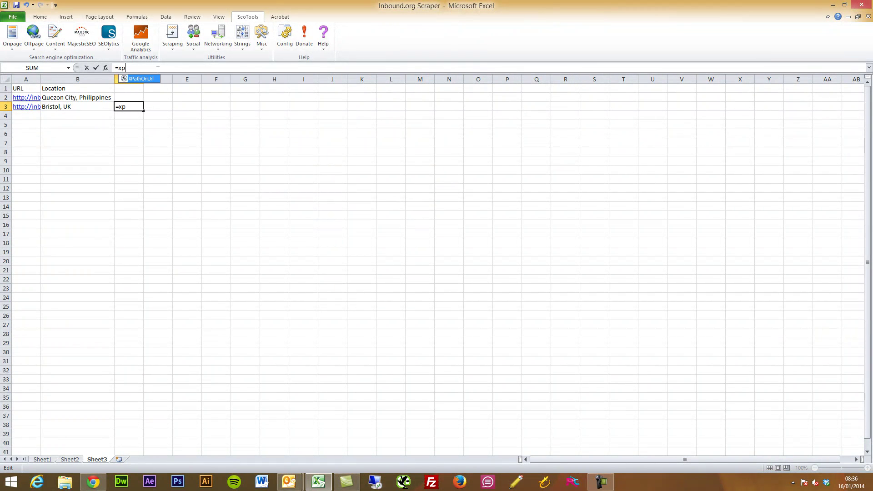
double_click(157, 78)
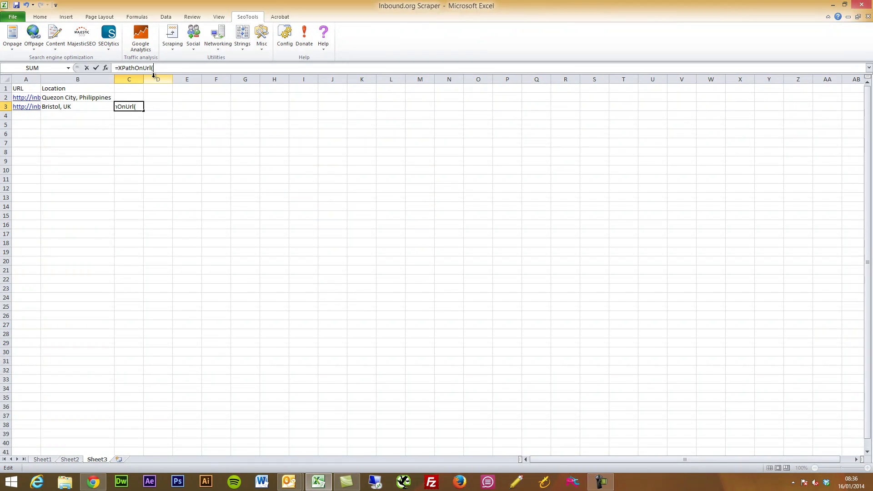
left_click(35, 103)
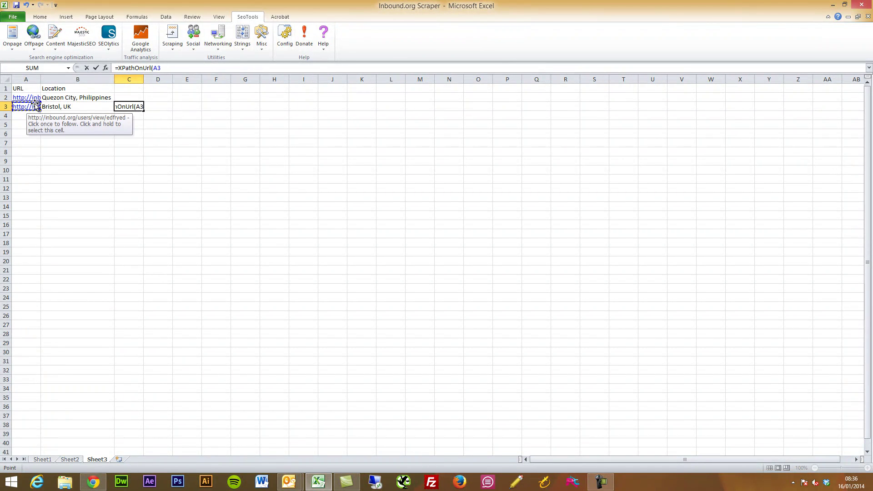
type(",")
type("\"//a[@")
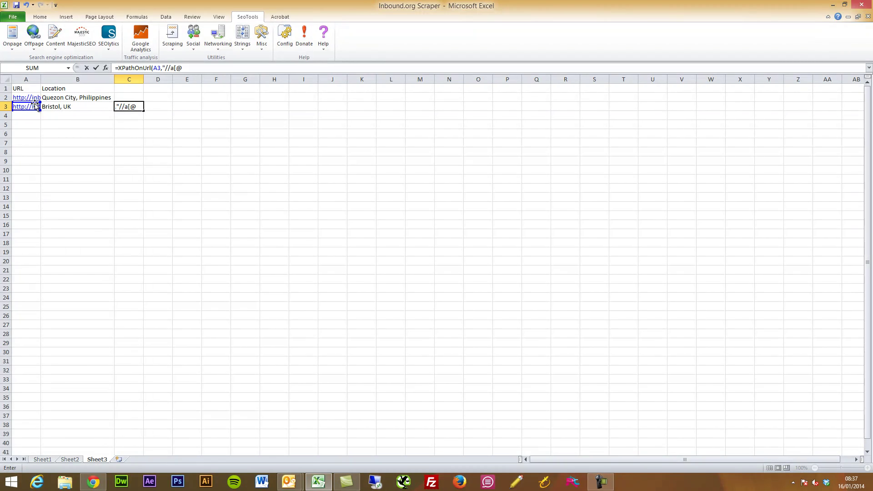
type("class")
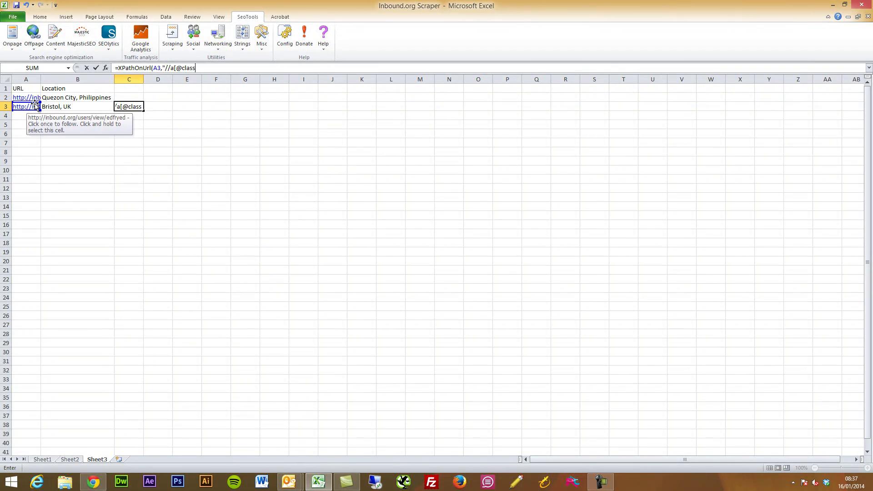
type("='twitter']")
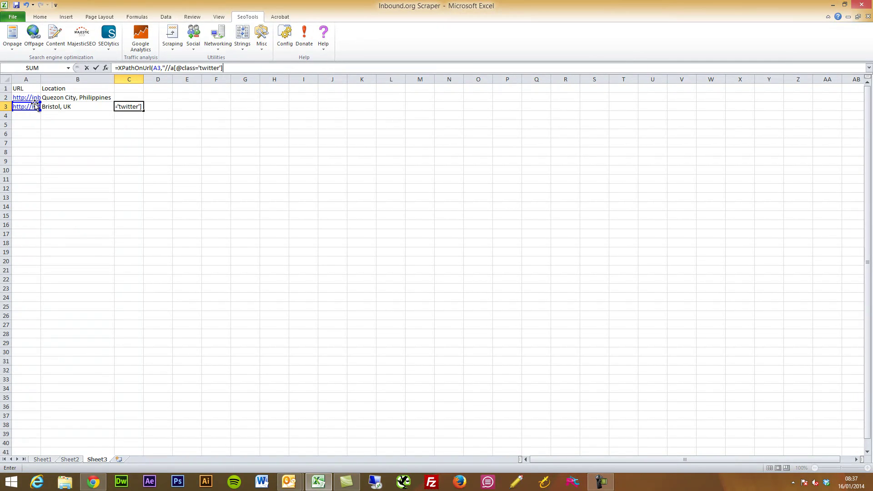
type("\"")
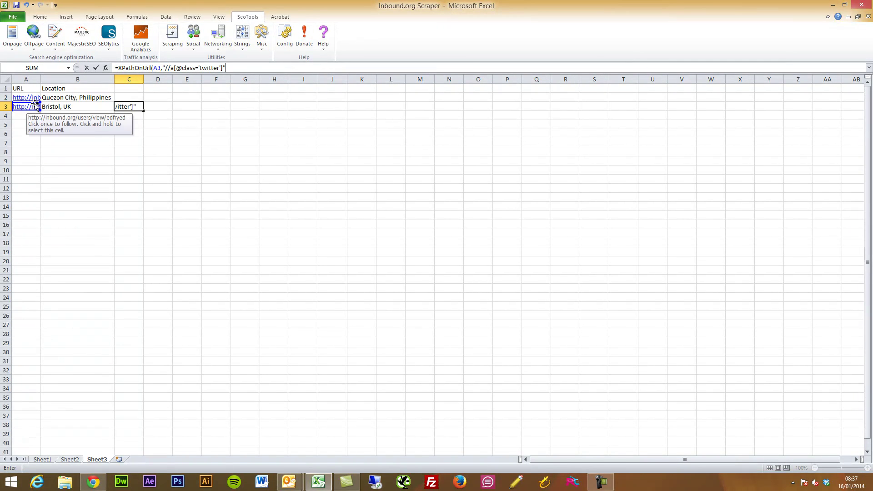
type(")")
key("Return")
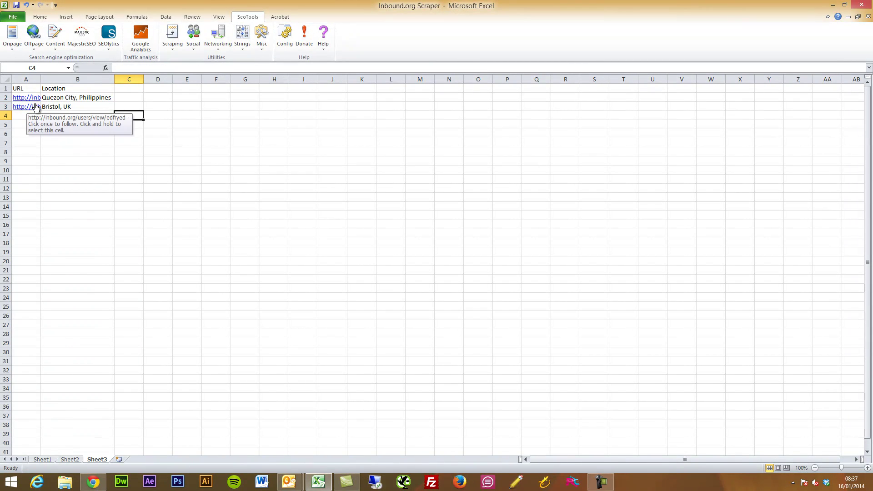
Add "href" as the third argument of C3's XPathOnUrl formula to return the Twitter URL
left_click(129, 107)
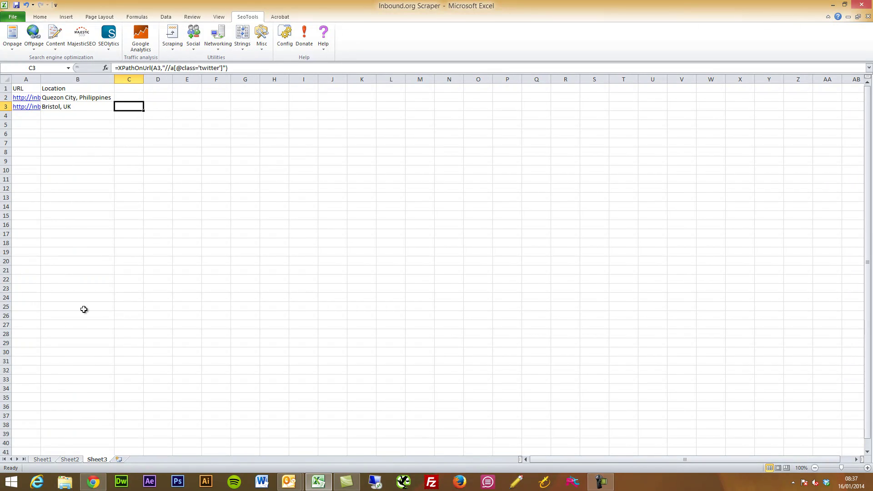
left_click(89, 485)
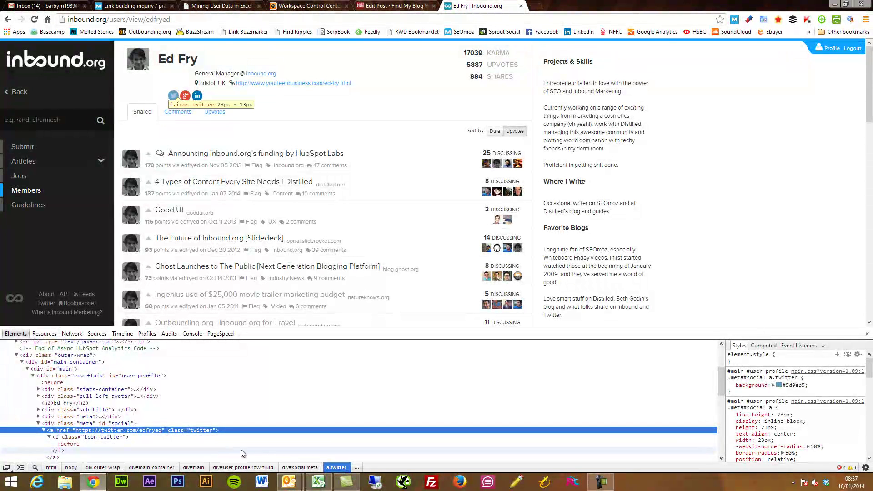
left_click(318, 481)
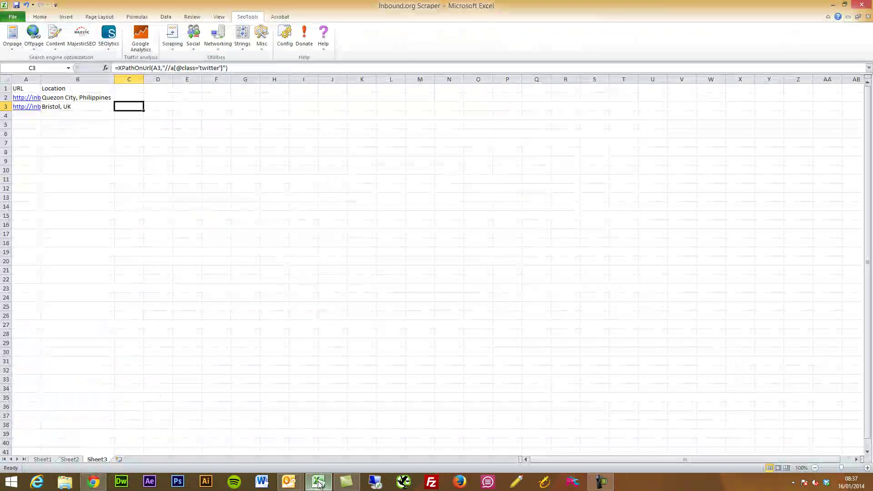
left_click(227, 68)
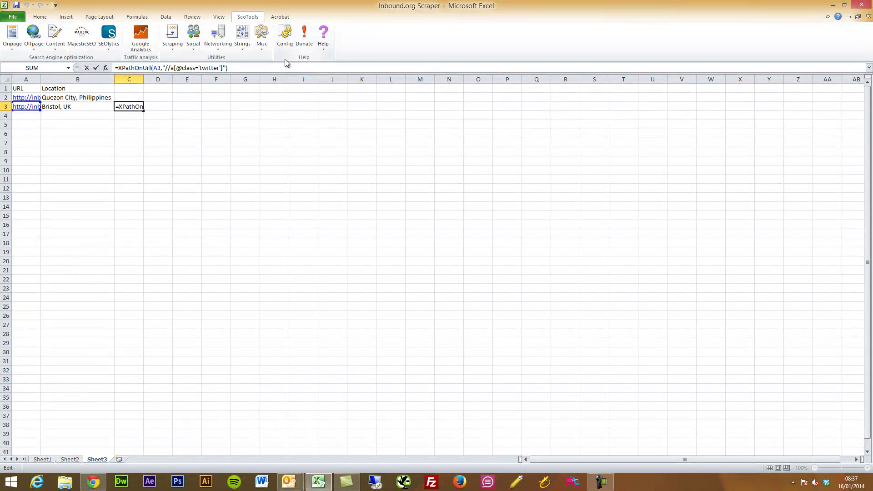
type(",")
type("\"href")
key("Return")
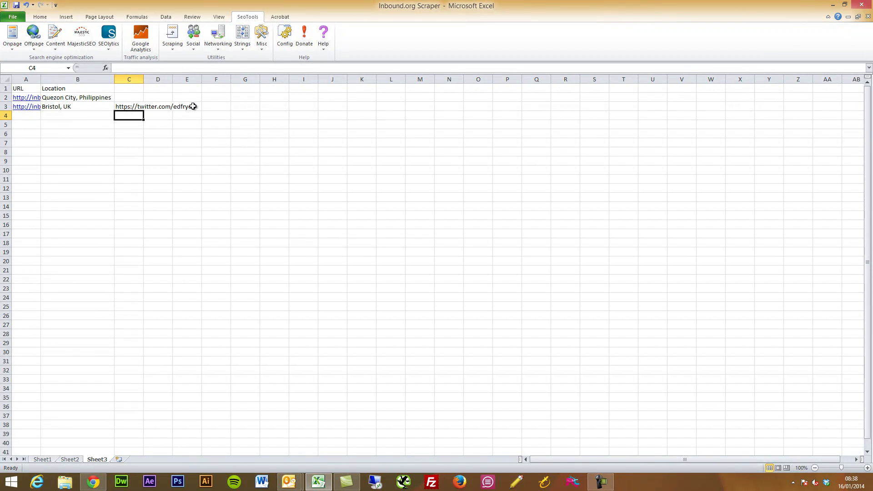
left_click(130, 107)
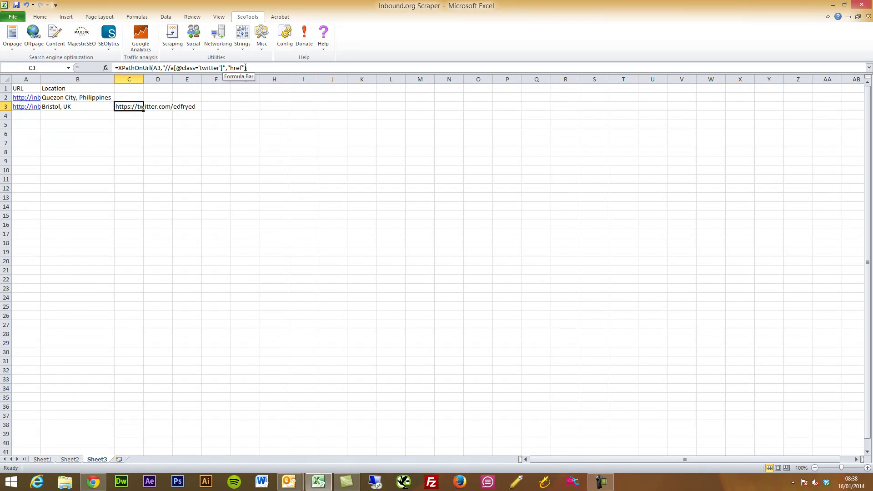
key("Down")
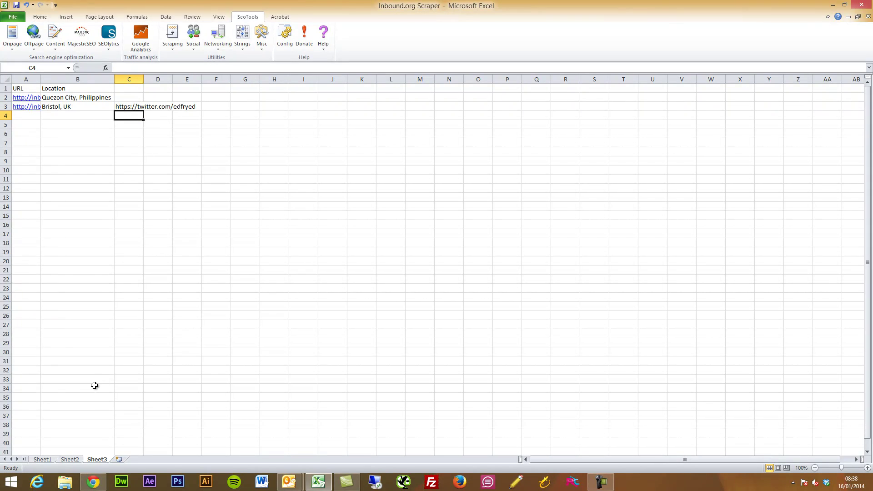
left_click(70, 459)
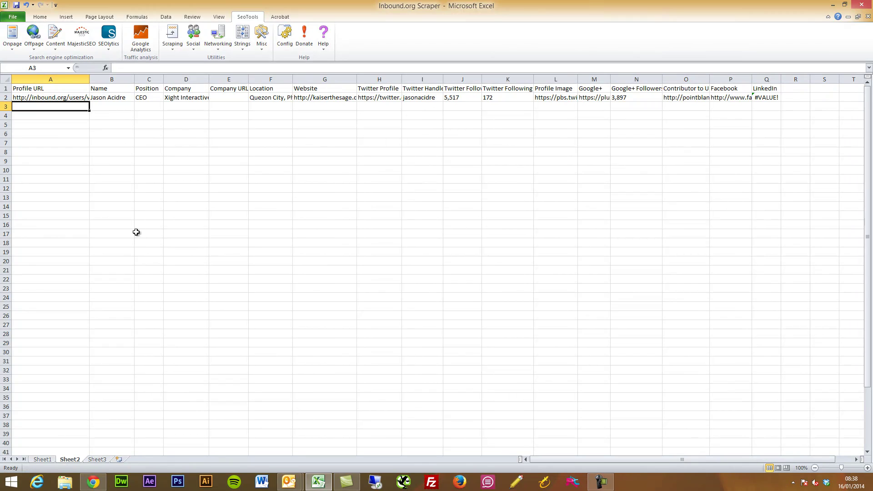
left_click(88, 97)
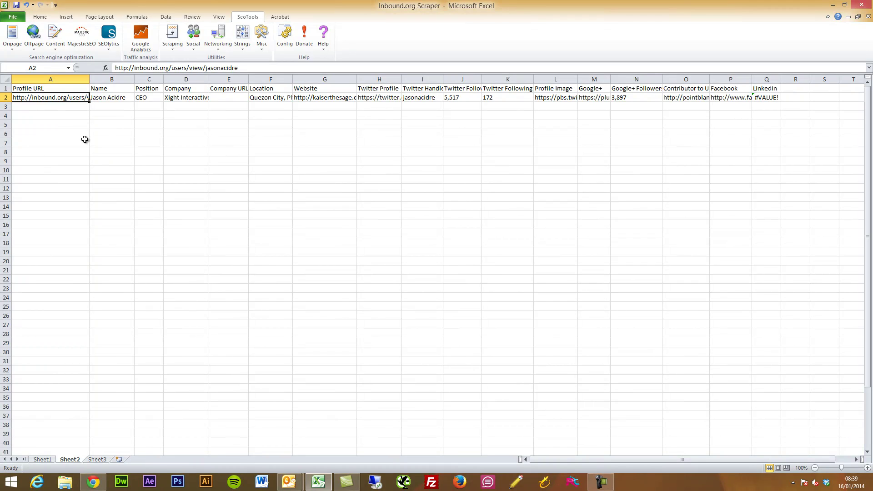
key("Right")
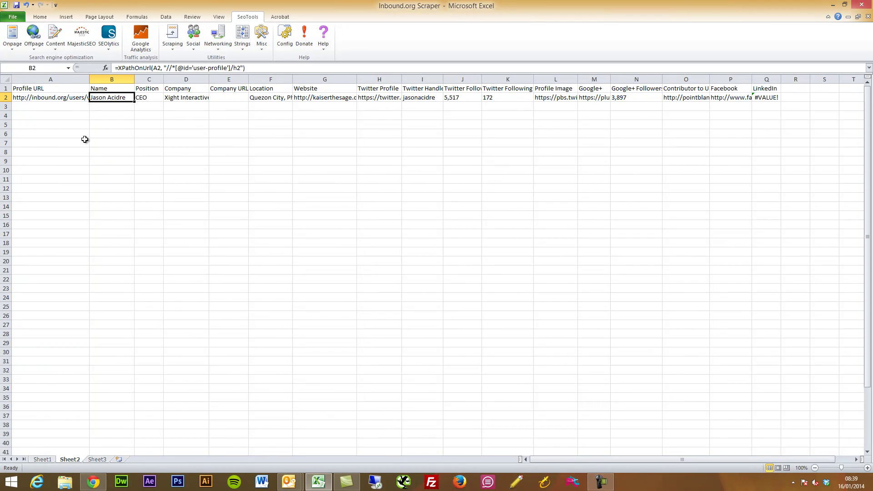
key("Right")
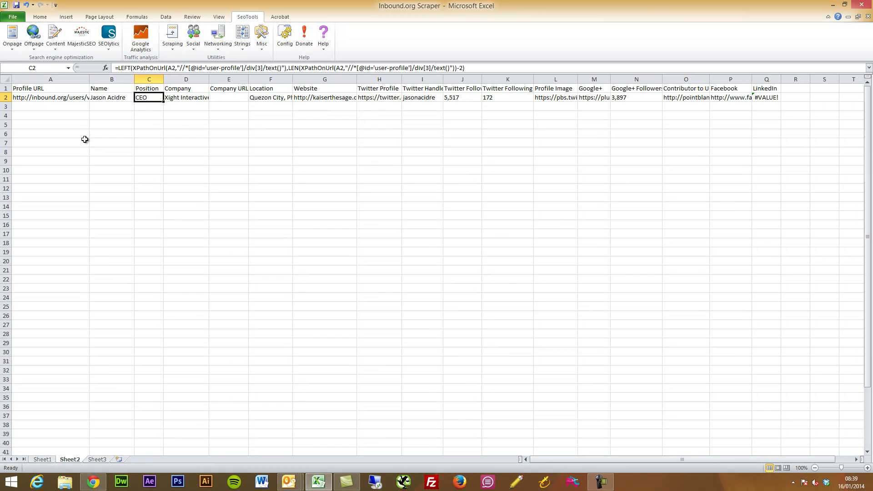
key("Right")
key("Right")
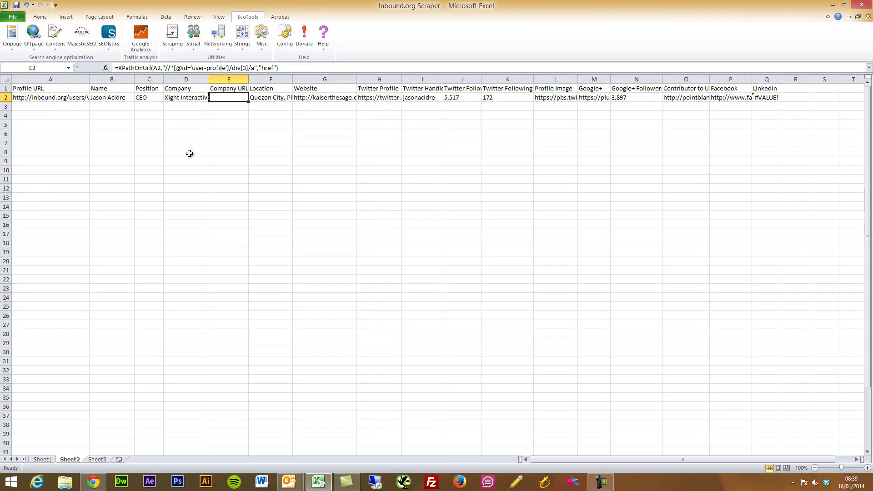
key("Right")
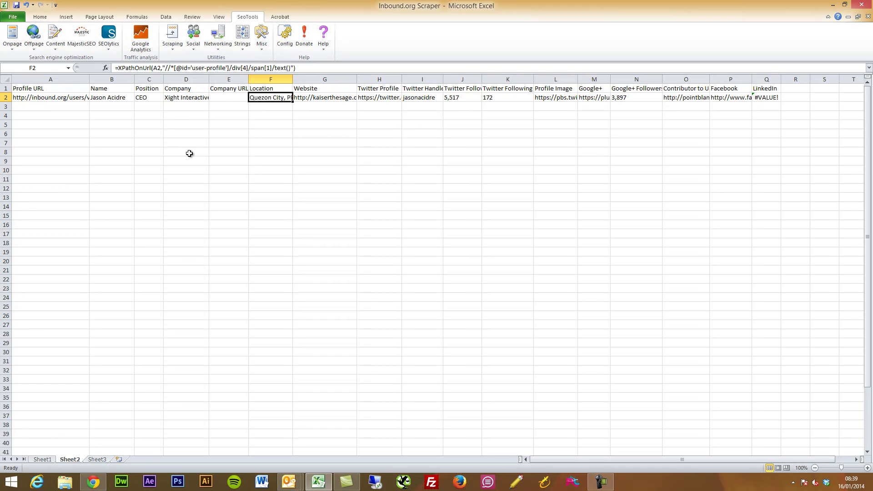
key("Right")
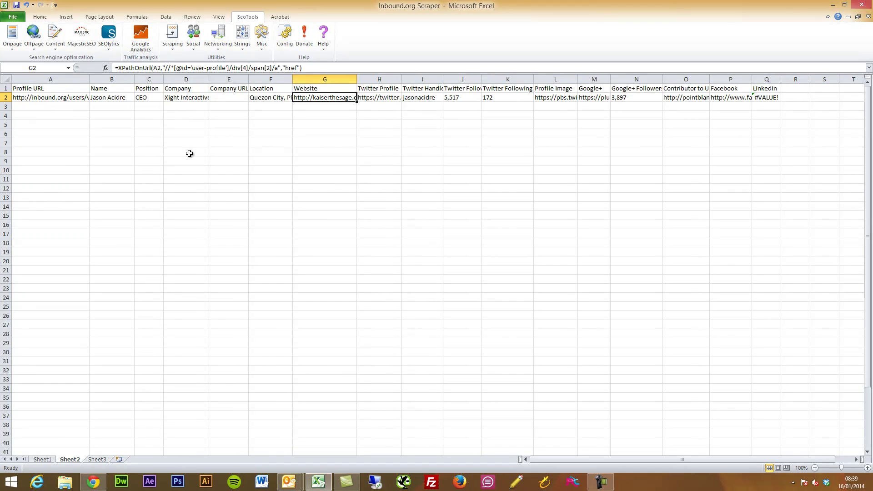
key("Right")
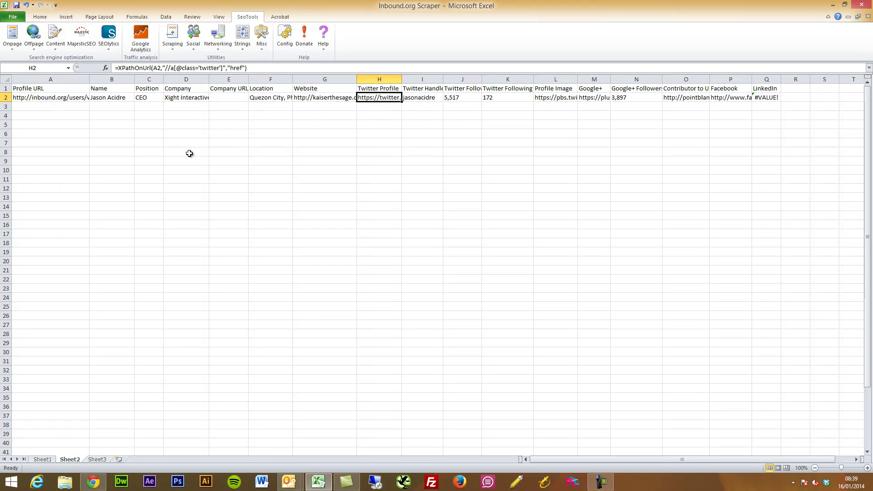
key("Right")
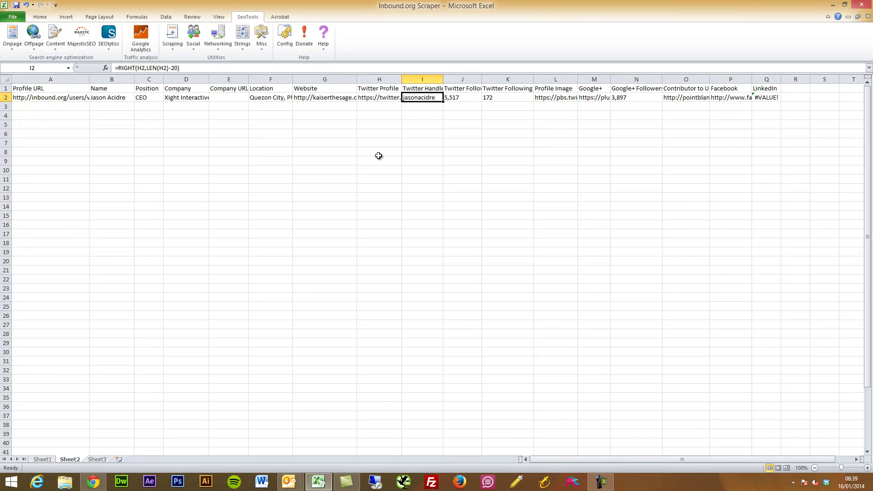
key("Left")
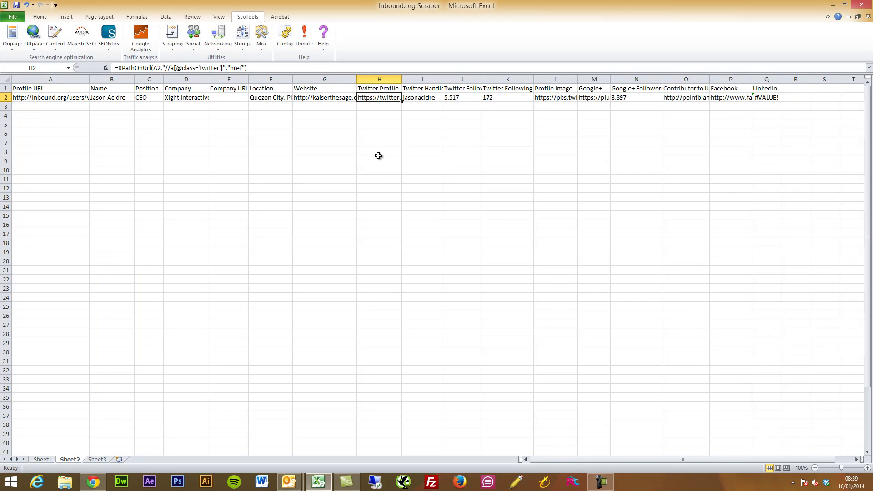
key("Right")
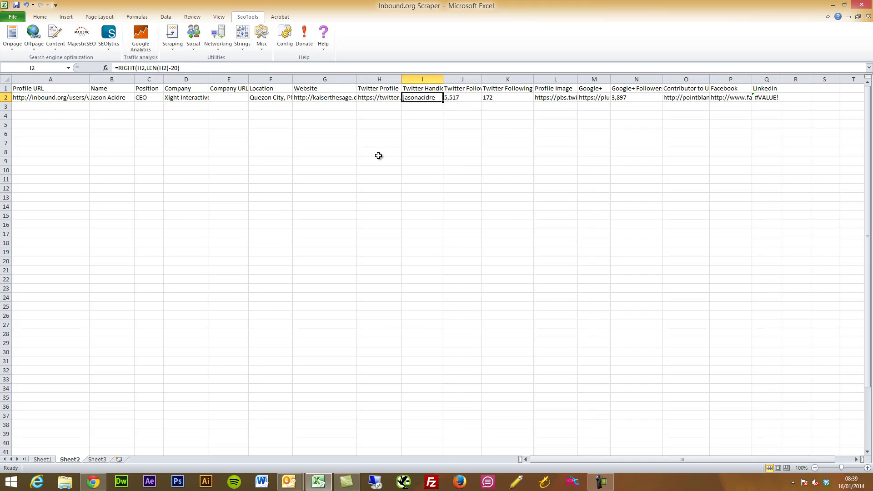
key("Right")
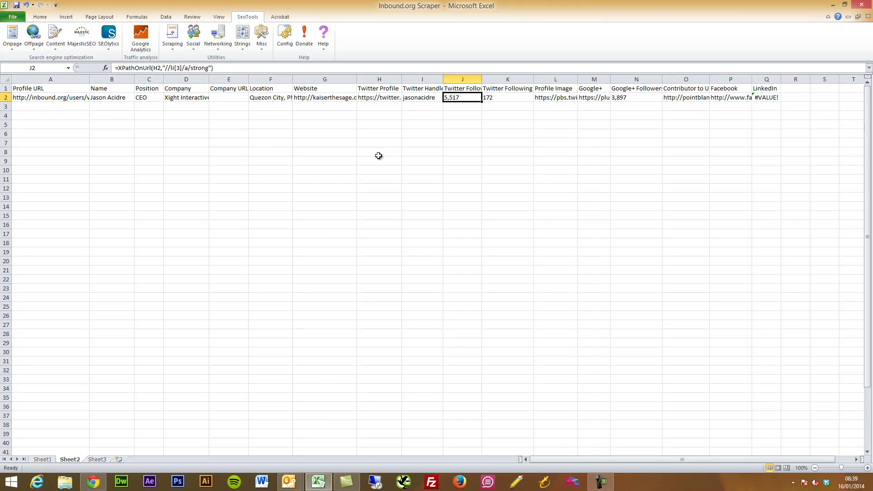
Review Sheet2's formulas from J2 through Q2, widening column O for the contributor URLs
mouse_move(95, 486)
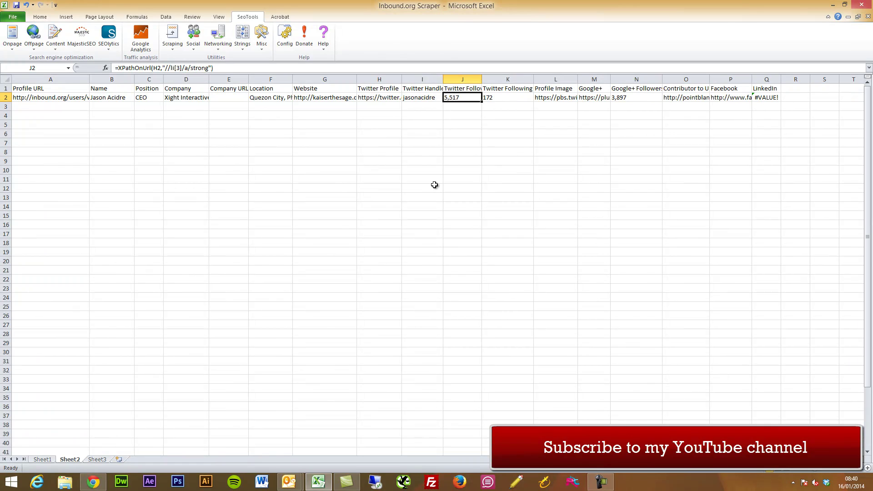
key("Right")
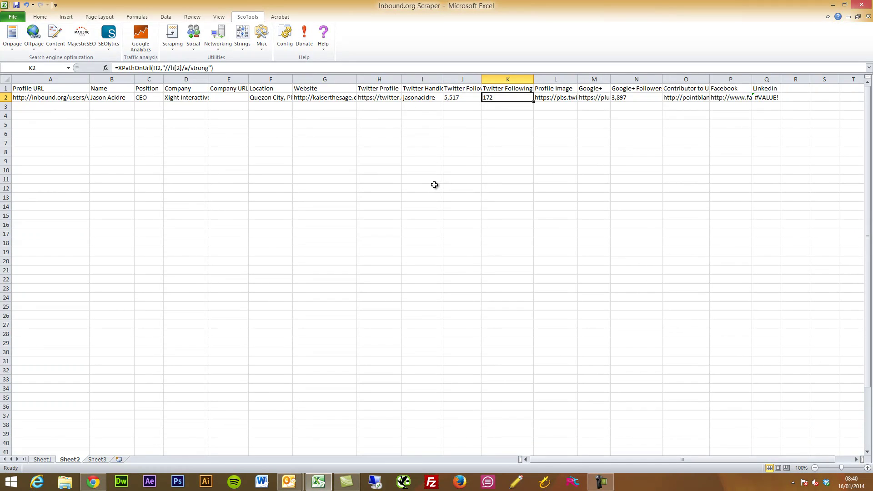
key("Right")
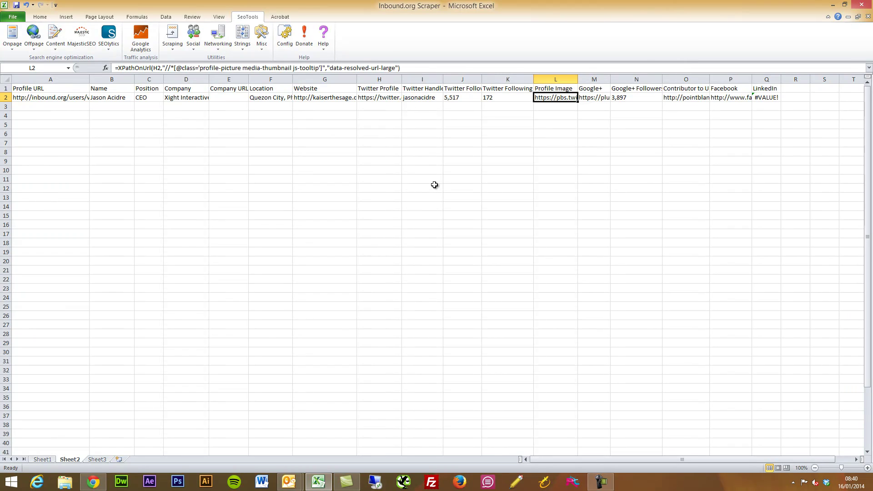
key("Right")
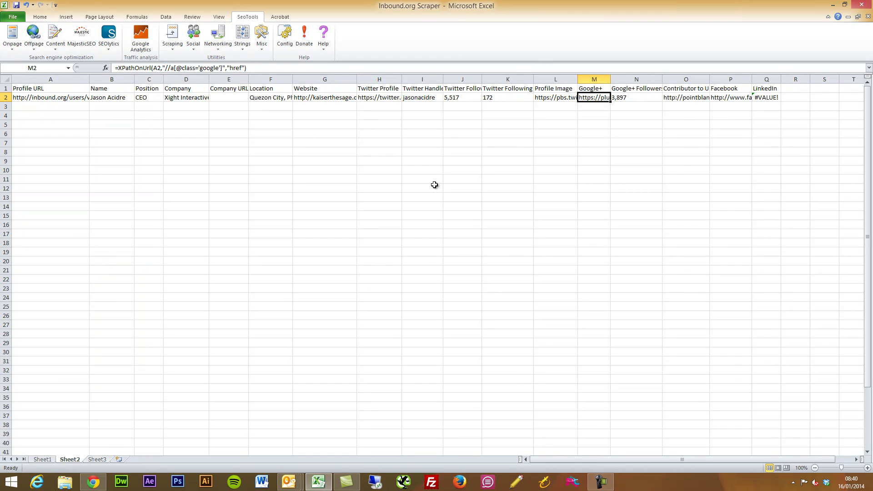
key("Right")
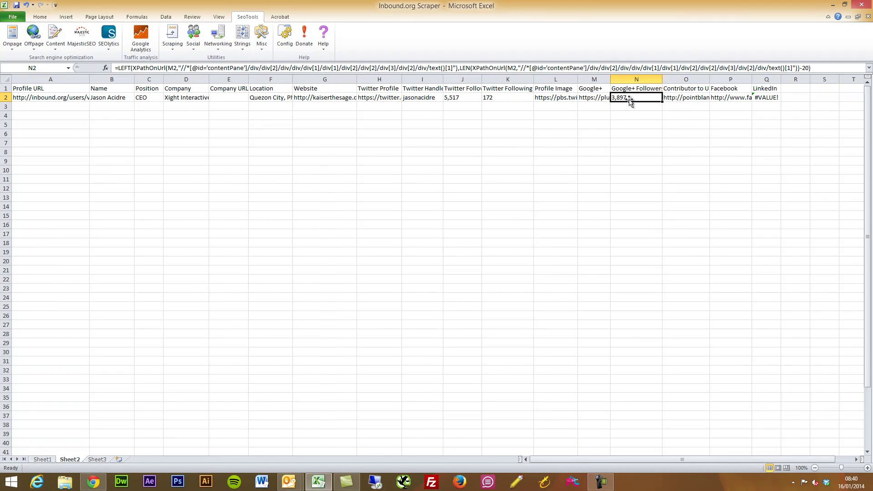
key("Right")
left_click_drag(711, 78, 748, 78)
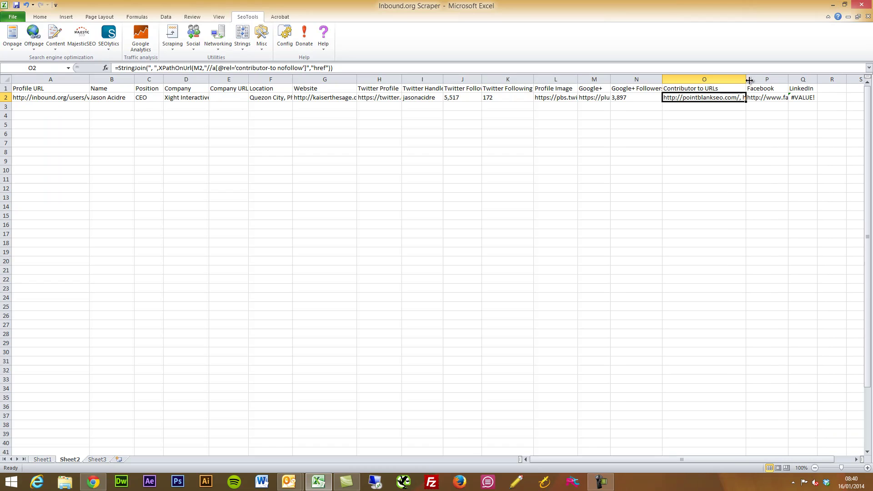
left_click(782, 94)
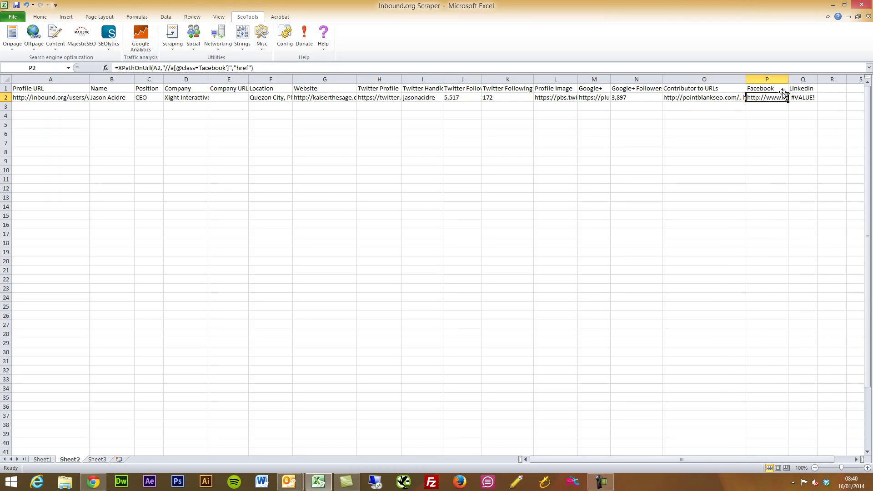
key("Right")
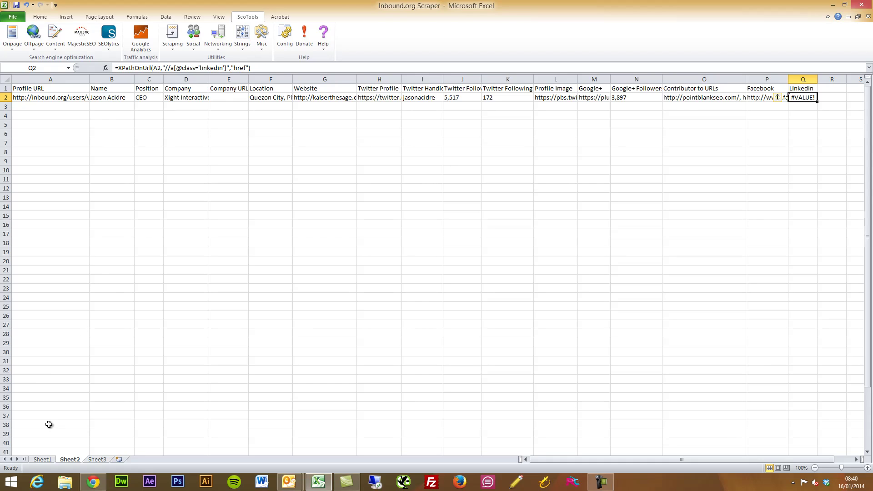
Browse Sheet1's scraped member table down toward row 97 and back to the top
left_click(43, 459)
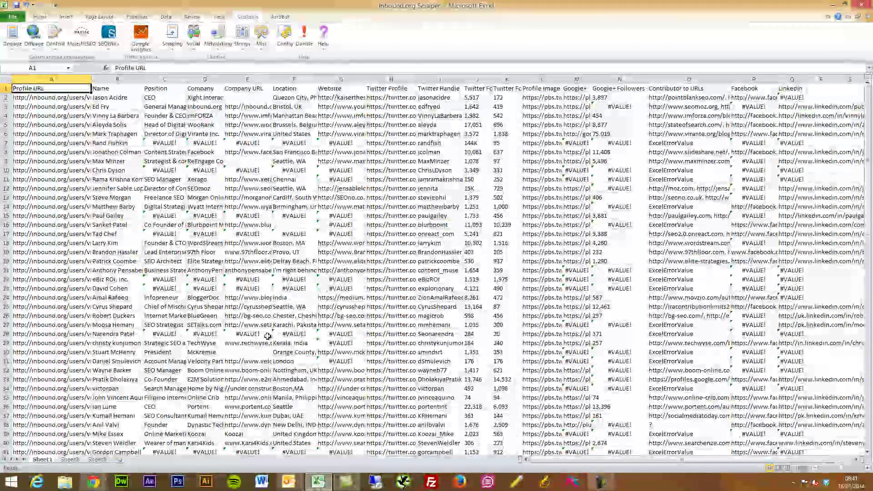
scroll(267, 336, "down", 11)
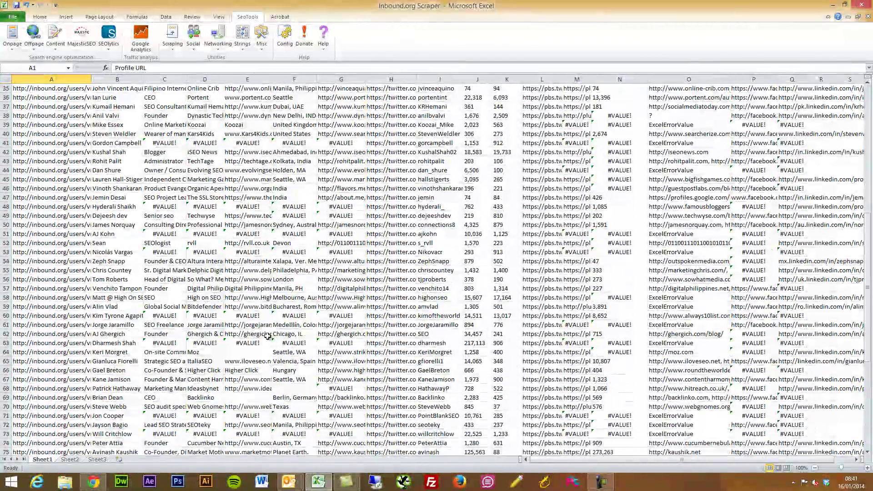
scroll(263, 337, "down", 8)
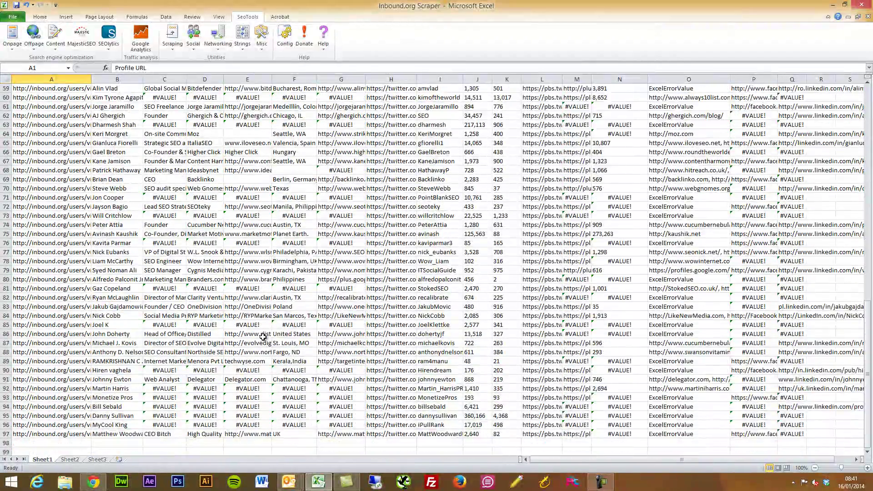
scroll(263, 336, "down", 3)
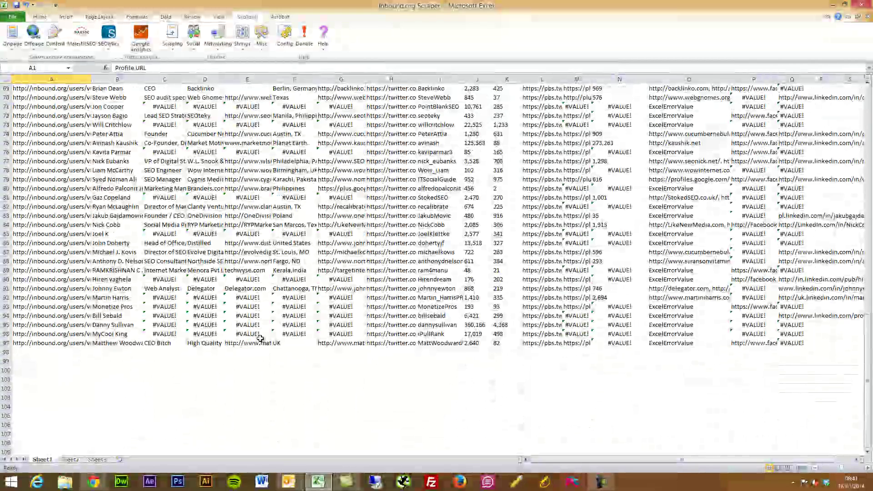
scroll(260, 339, "up", 20)
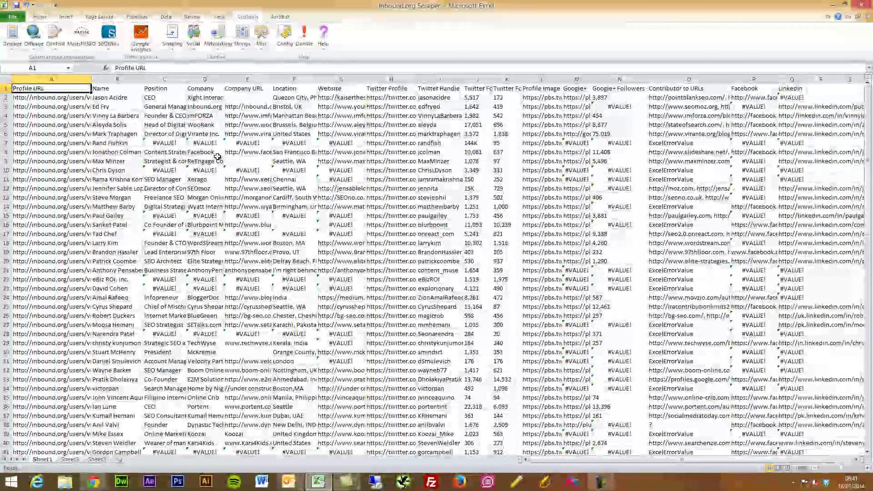
Return to the Bristol member's profile in Chrome and close the DevTools panel
left_click(101, 486)
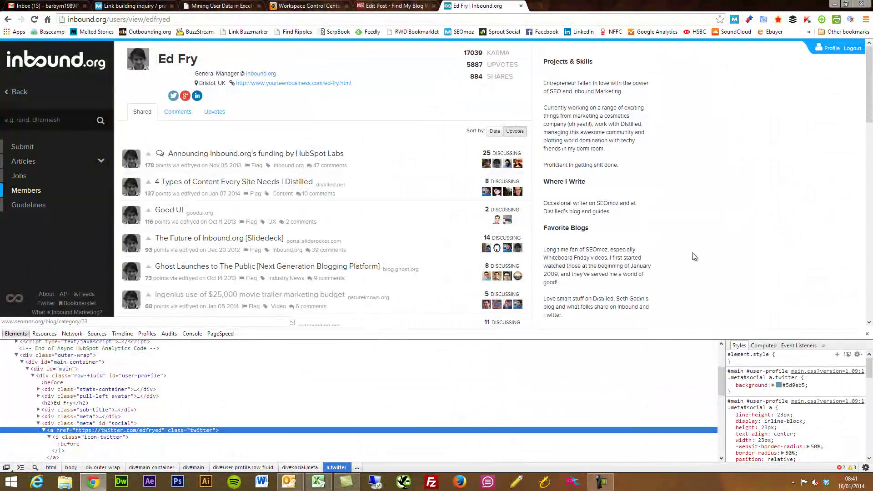
left_click(867, 335)
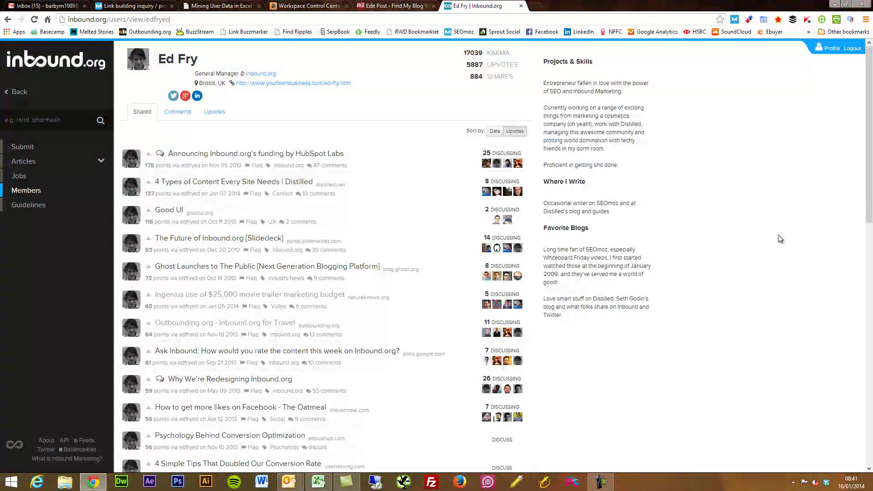